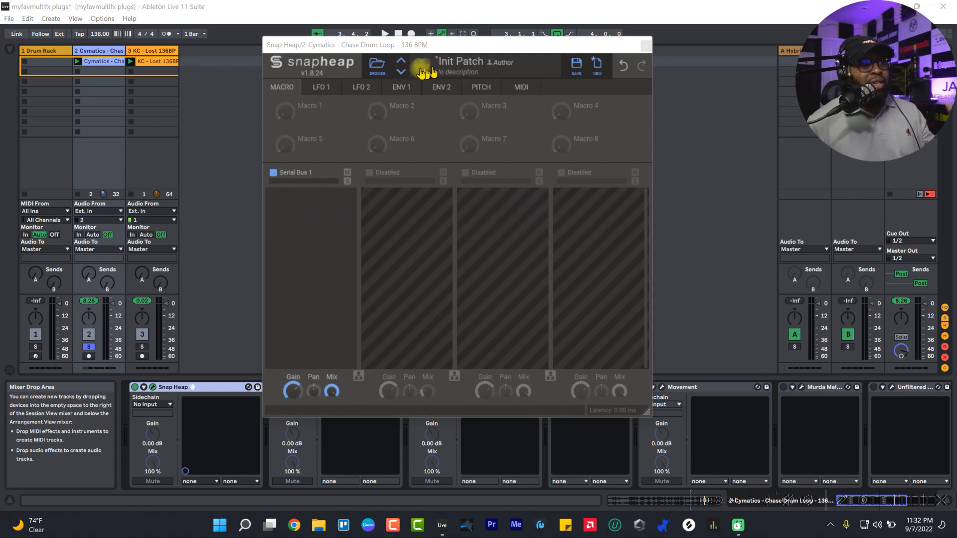
Step: Look through the preset library's Factory, Ambience and User folders, then close it without loading a preset
click(378, 65)
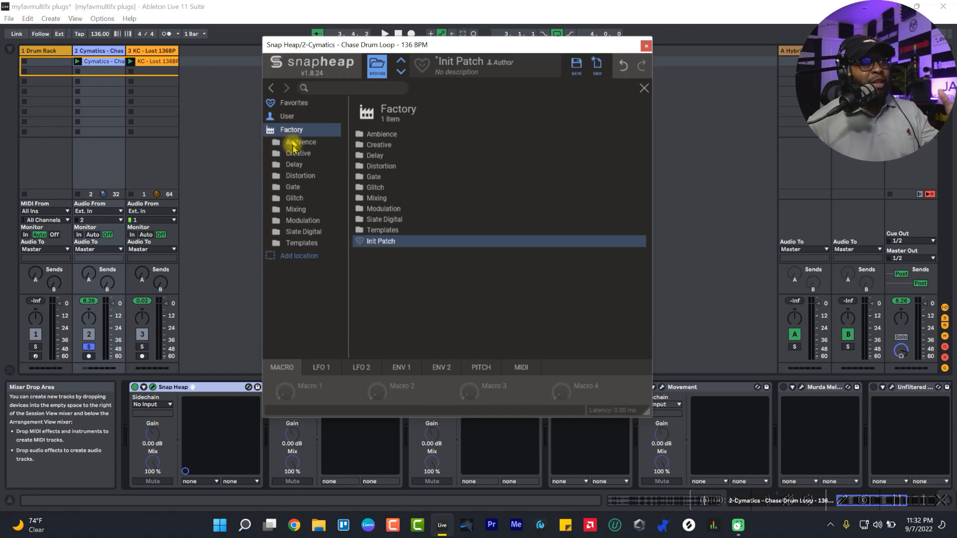
click(377, 133)
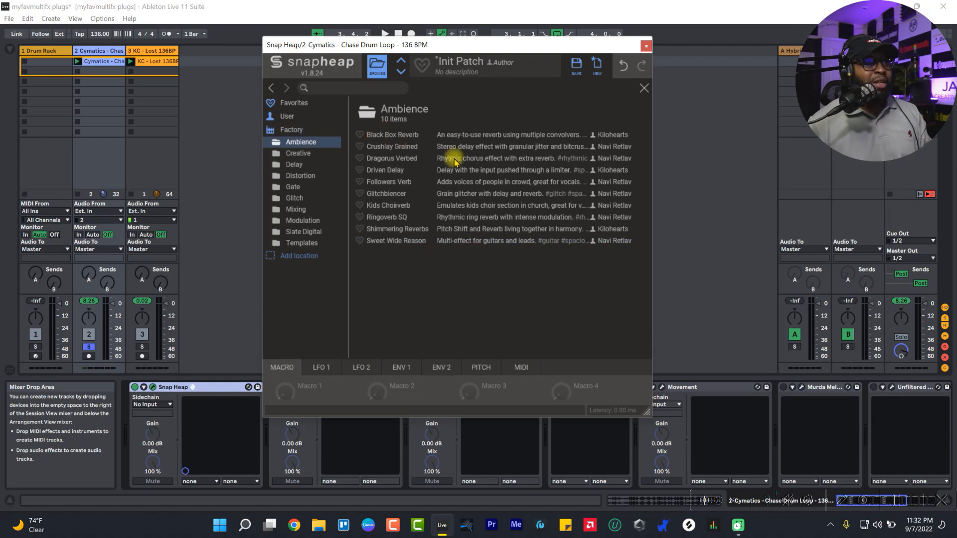
click(288, 116)
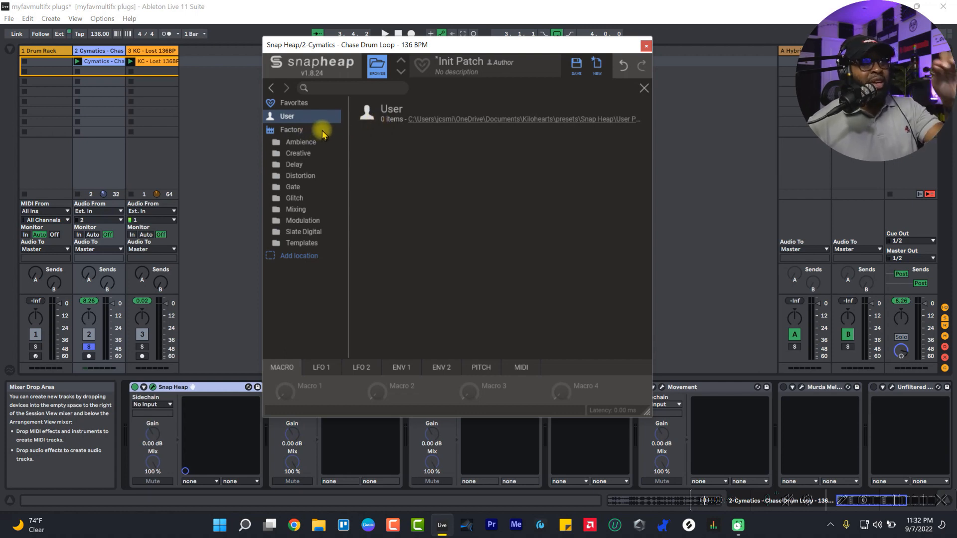
click(292, 132)
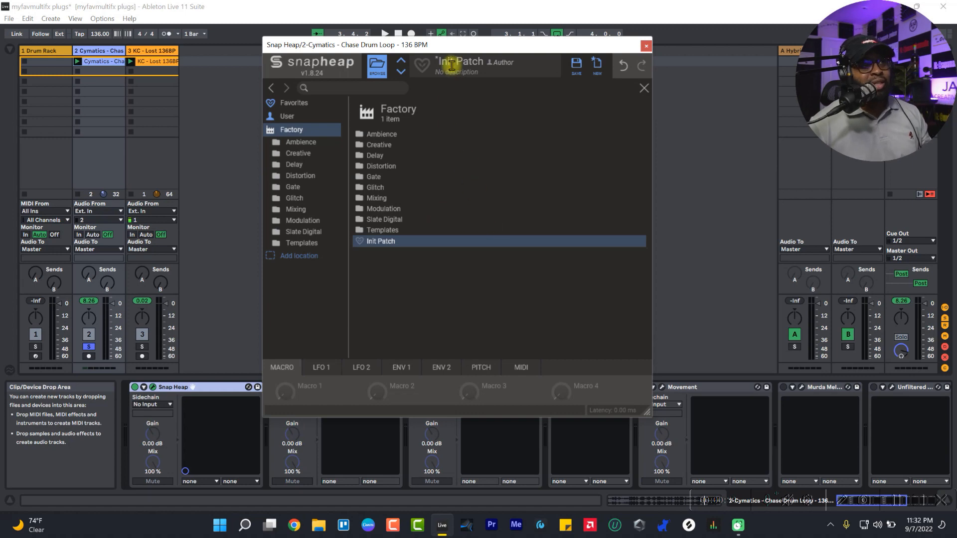
click(643, 89)
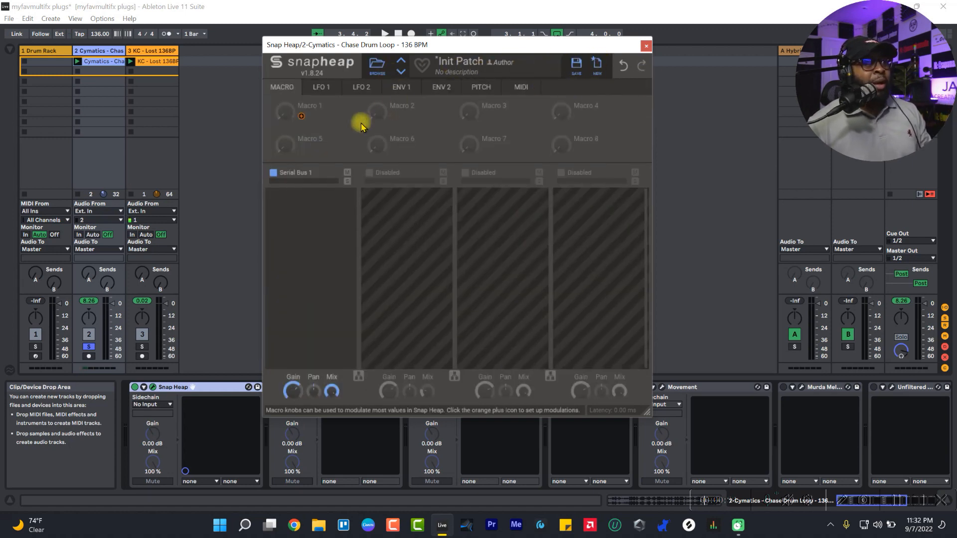
Step: Review the modulation sources one by one: macros, LFOs, both envelopes, pitch tracker and MIDI, ending back on the macros
mouse_move(536, 79)
mouse_down()
mouse_move(326, 62)
mouse_move(249, 78)
mouse_move(255, 102)
mouse_move(414, 120)
mouse_move(519, 113)
mouse_move(550, 85)
mouse_up()
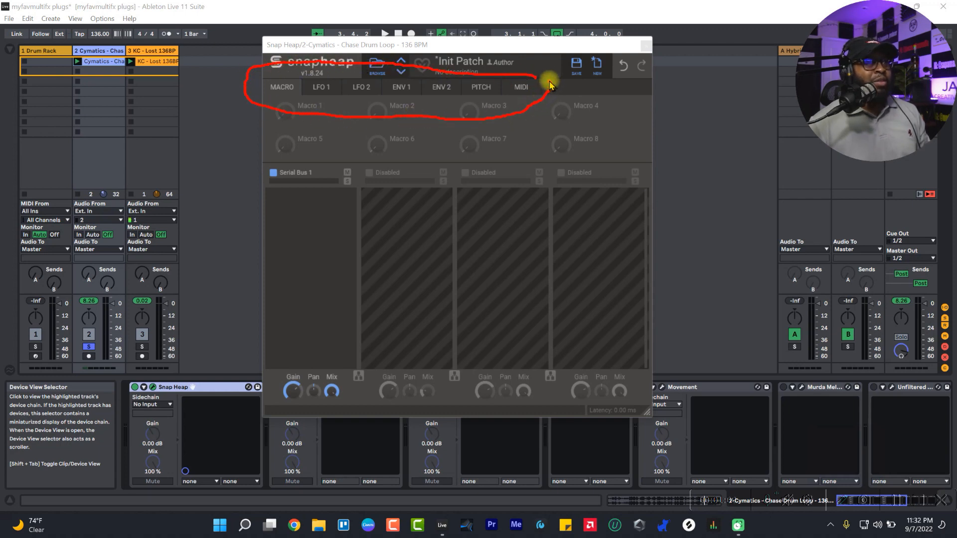
click(298, 92)
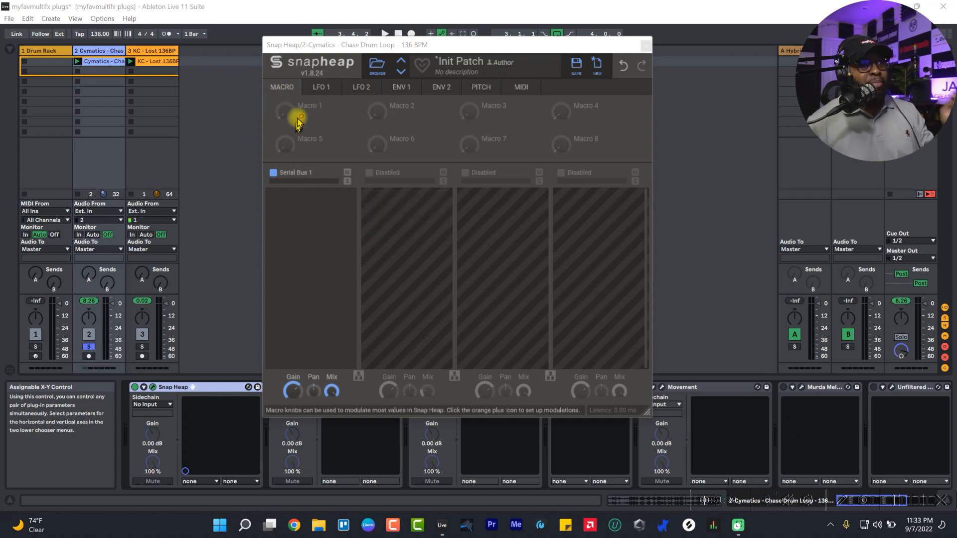
click(319, 87)
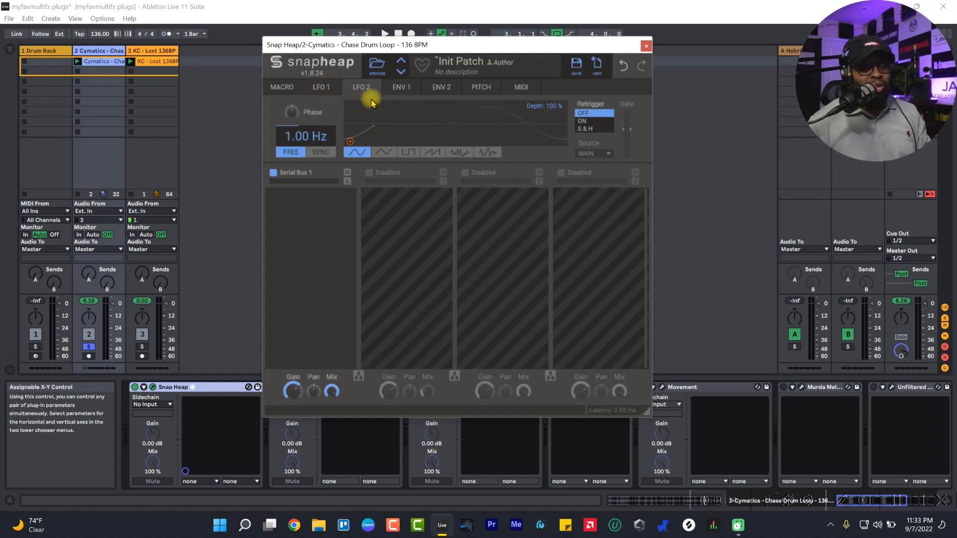
click(409, 92)
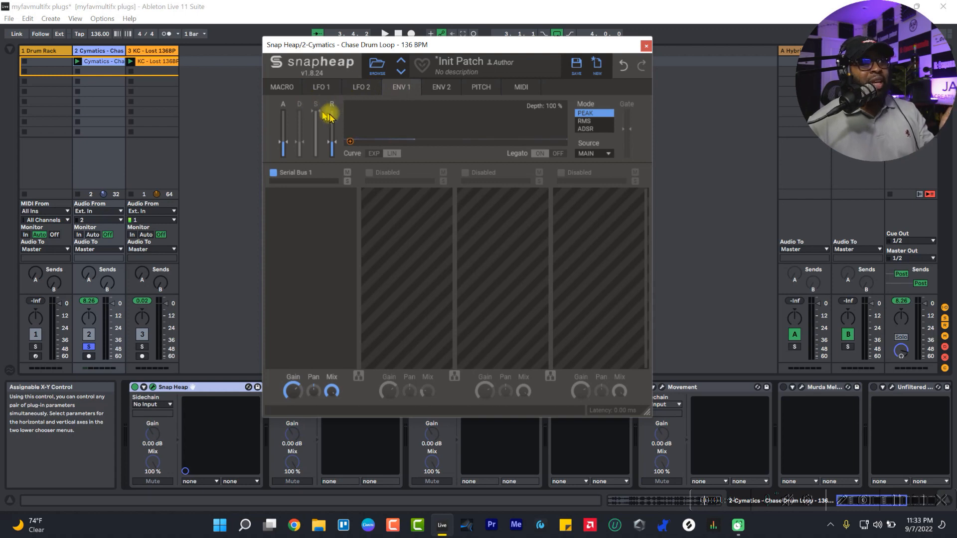
click(438, 91)
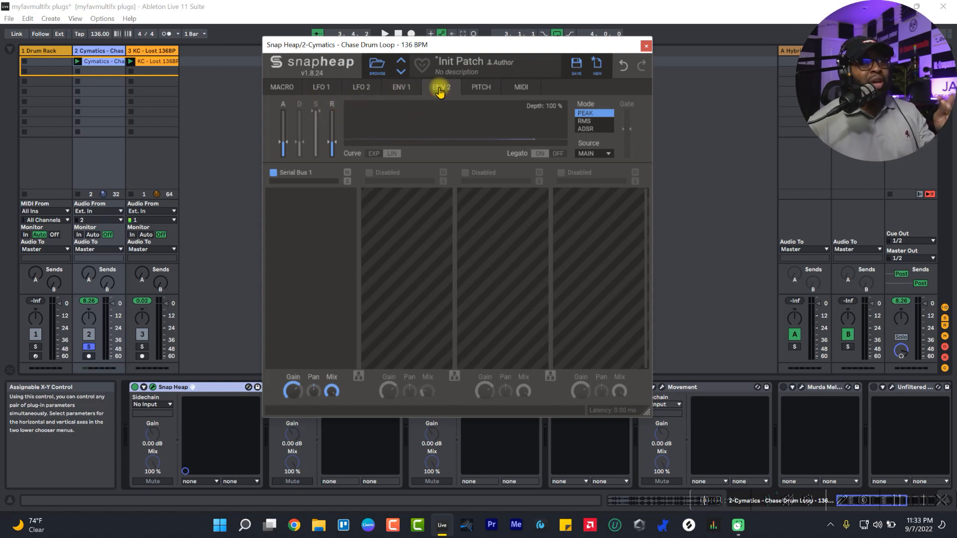
click(486, 90)
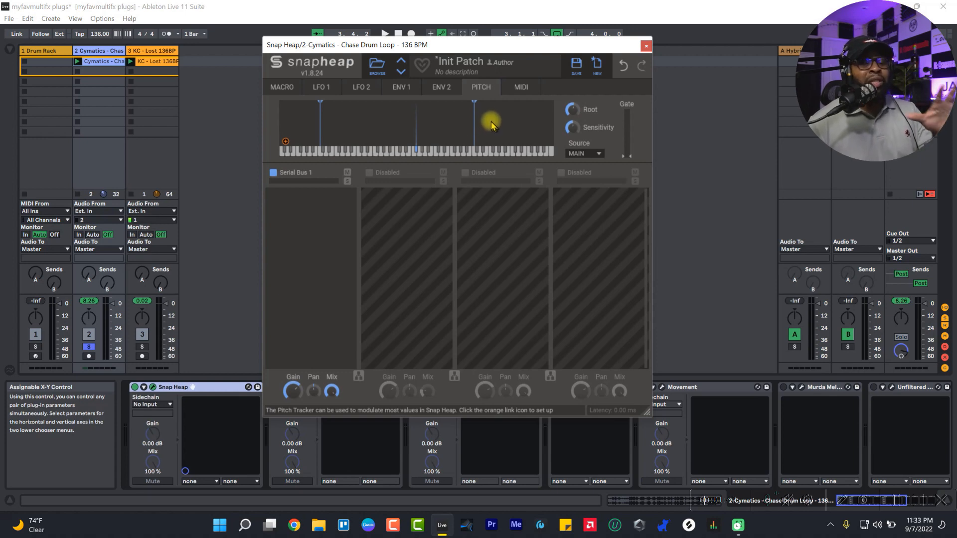
click(522, 89)
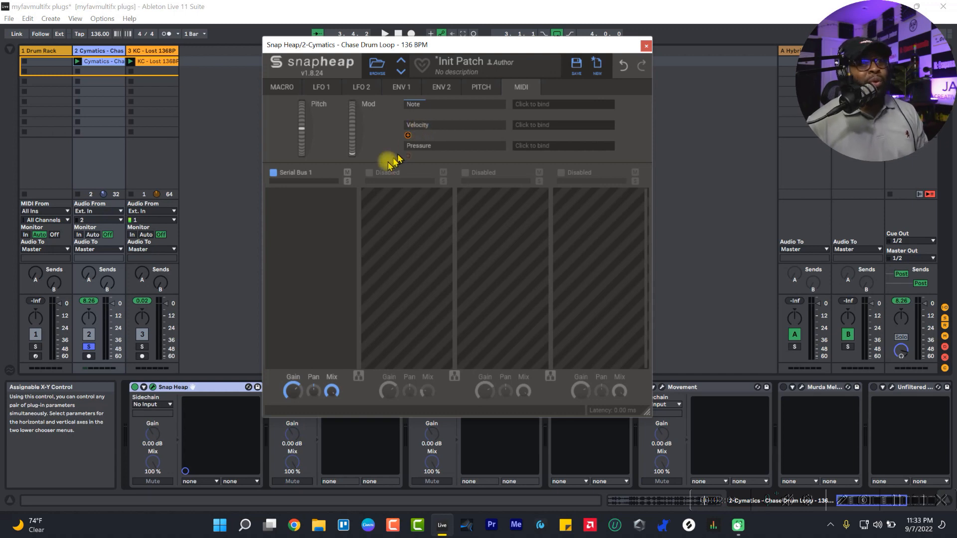
click(291, 89)
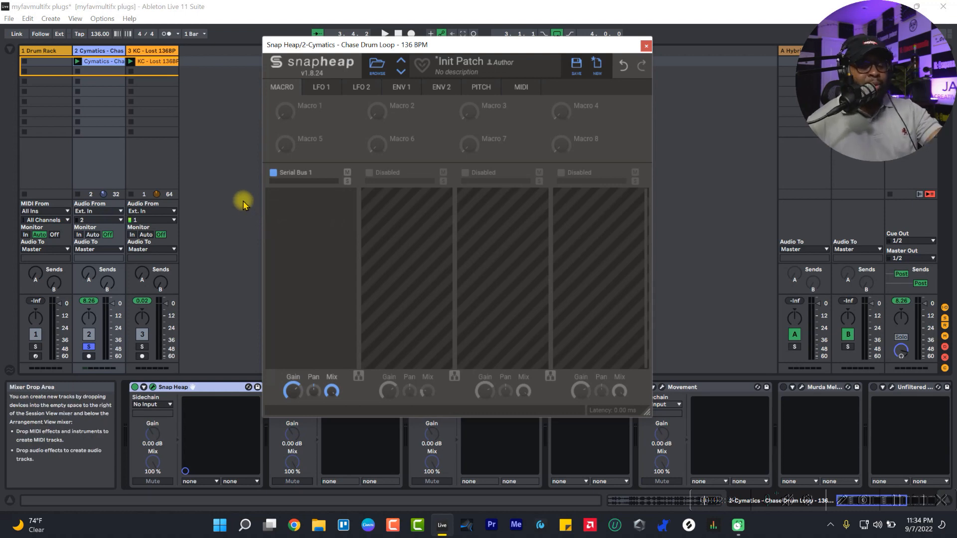
Step: Play back the drum loop to hear it through the empty patch
key(space)
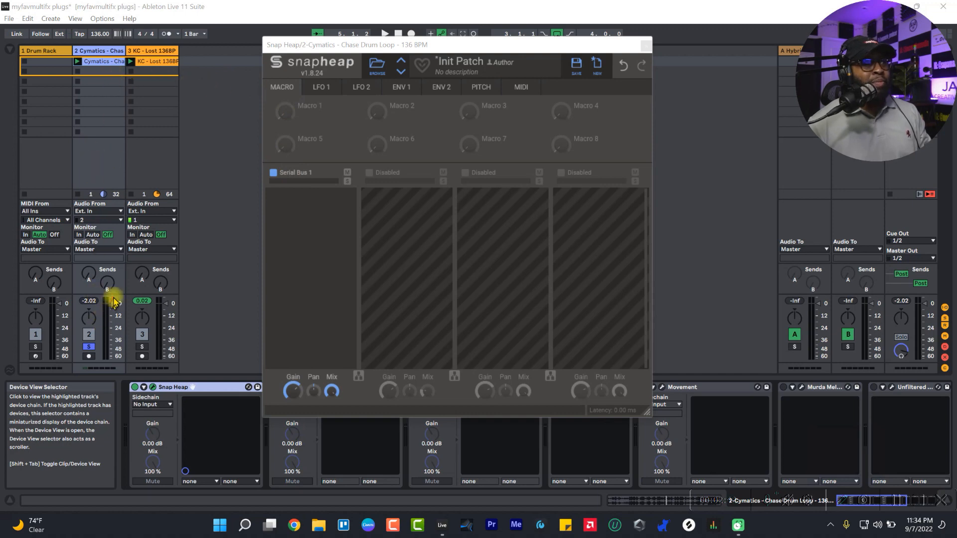
mouse_move(112, 287)
mouse_down()
mouse_move(69, 304)
mouse_move(116, 331)
mouse_move(104, 277)
mouse_up()
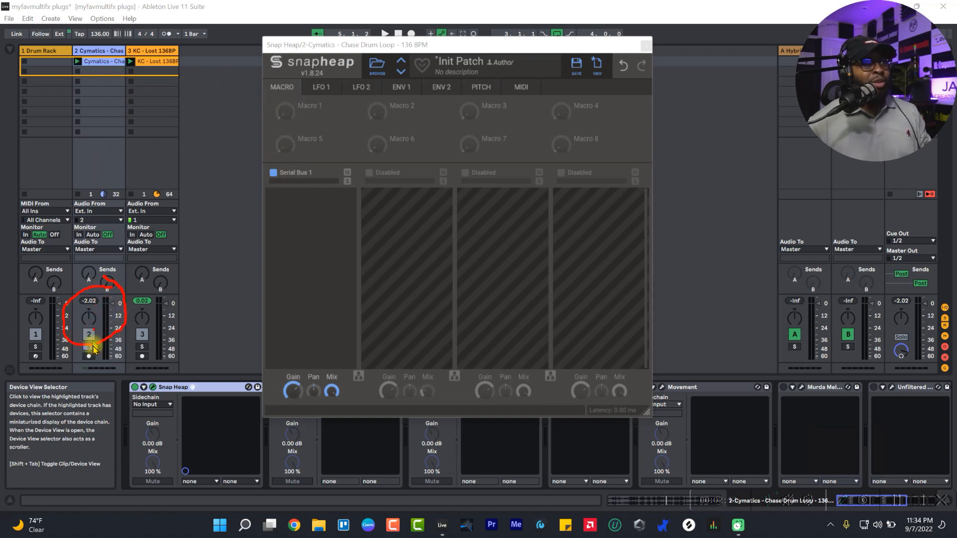
mouse_move(98, 349)
mouse_down()
mouse_move(175, 385)
mouse_move(241, 331)
mouse_move(241, 154)
mouse_move(273, 109)
mouse_move(316, 175)
mouse_move(317, 392)
mouse_move(357, 425)
mouse_move(404, 376)
mouse_move(384, 329)
mouse_move(432, 166)
mouse_move(489, 205)
mouse_move(528, 394)
mouse_move(585, 337)
mouse_move(581, 141)
mouse_move(689, 127)
mouse_move(663, 110)
mouse_move(682, 128)
mouse_move(670, 145)
mouse_up()
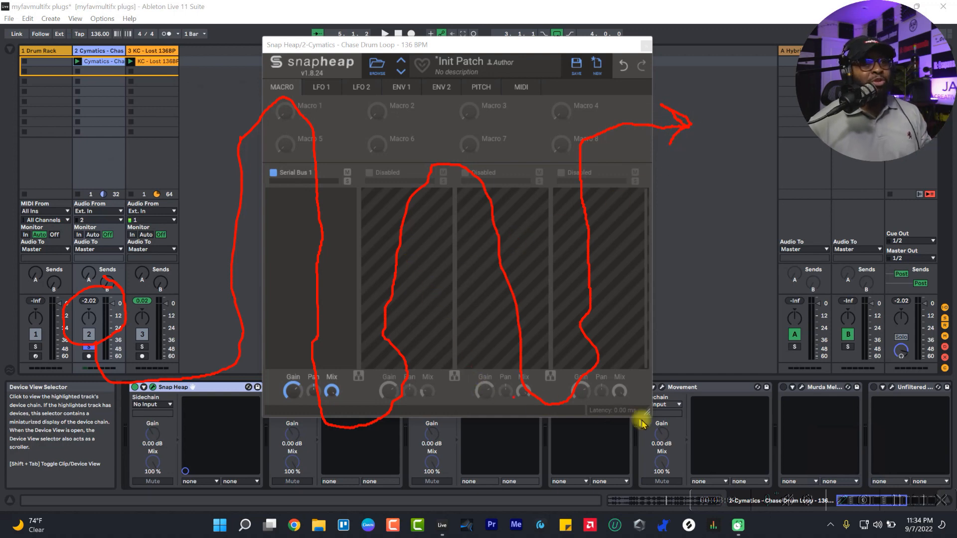
click(844, 500)
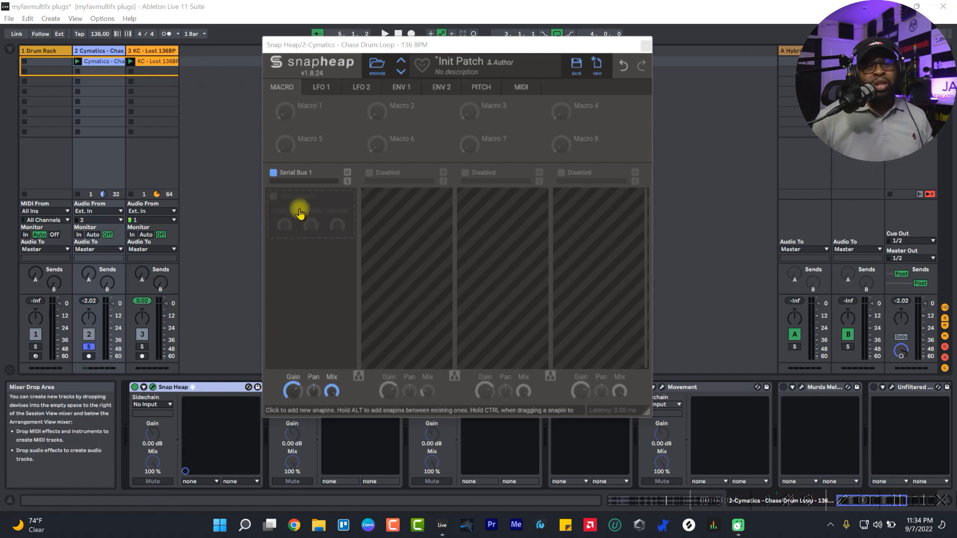
Step: Add a 3-Band EQ to the first lane and boost its mid band while the drum loop plays
click(300, 213)
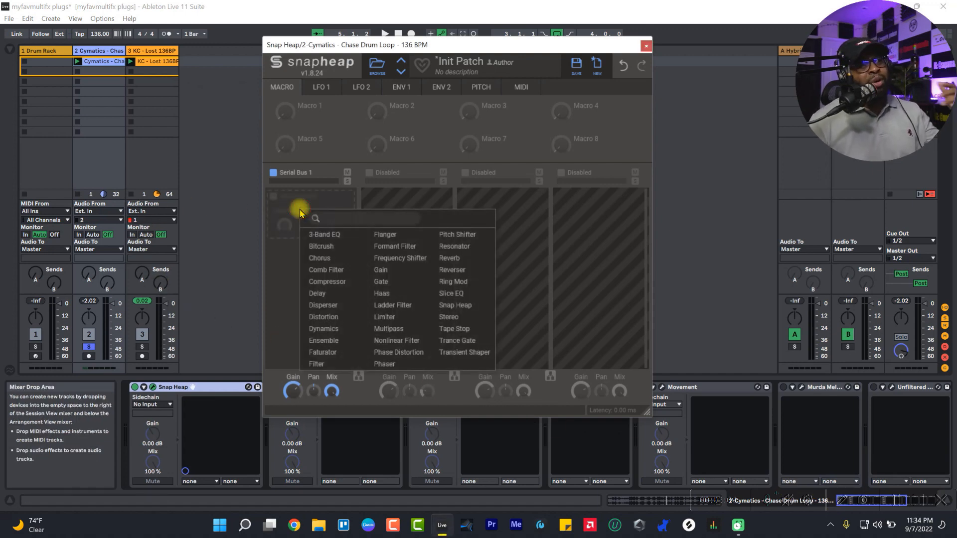
click(337, 237)
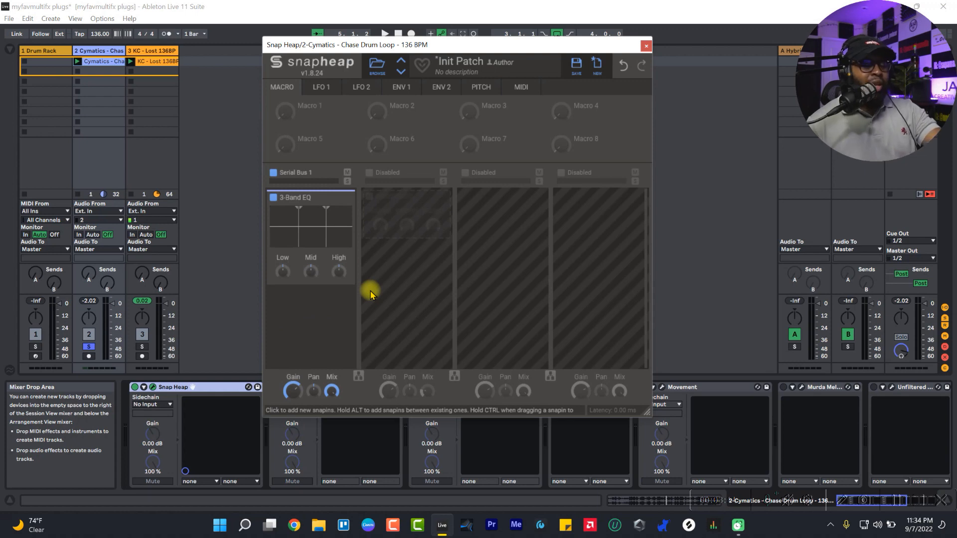
key(space)
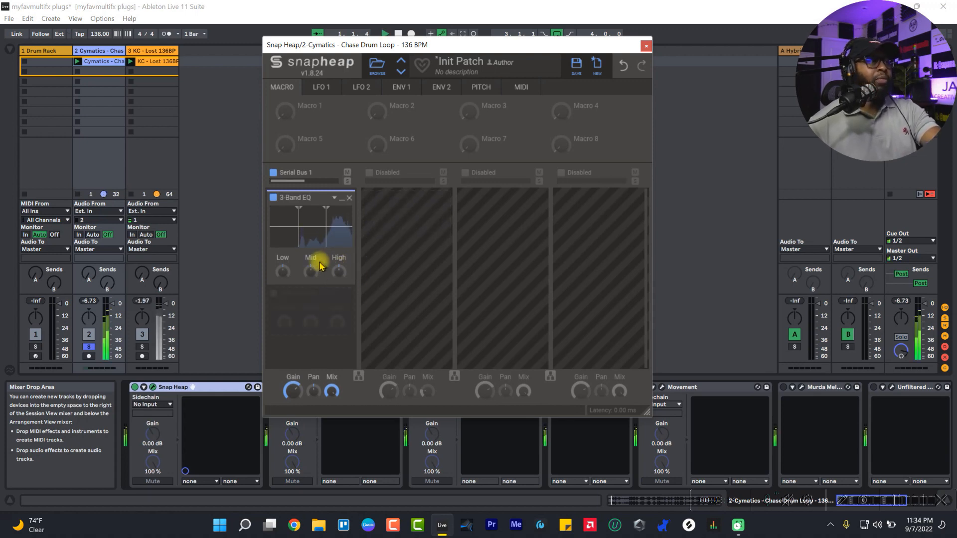
drag(314, 274, 337, 269)
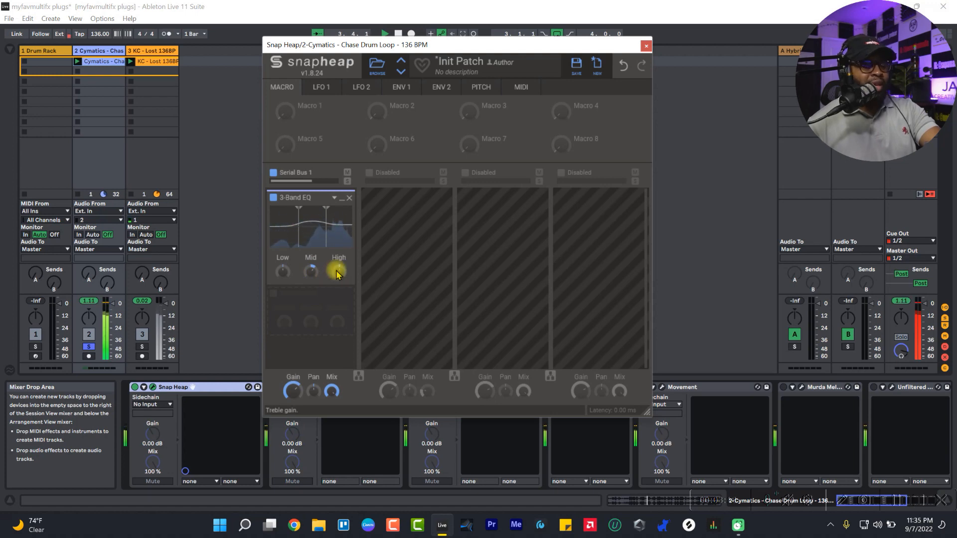
Step: Add a Compressor below the 3-Band EQ and load its factory preset Drums Punch
click(331, 315)
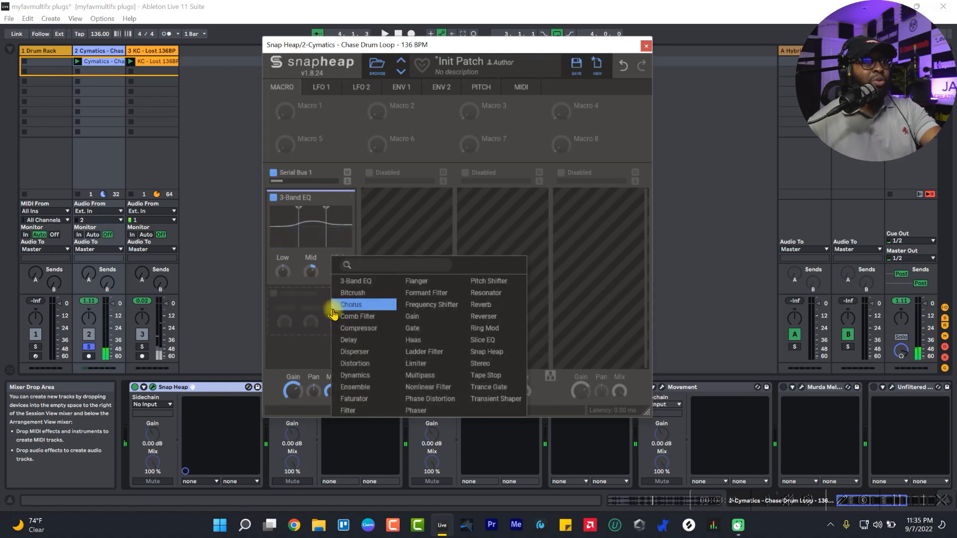
click(368, 327)
scroll(330, 322, down, 2)
scroll(330, 322, down, 1)
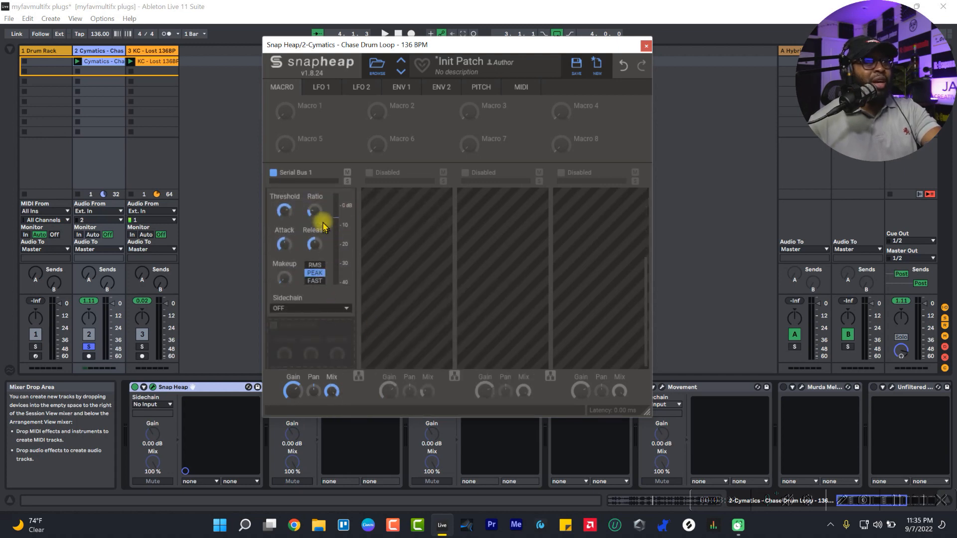
scroll(337, 221, up, 1)
click(334, 239)
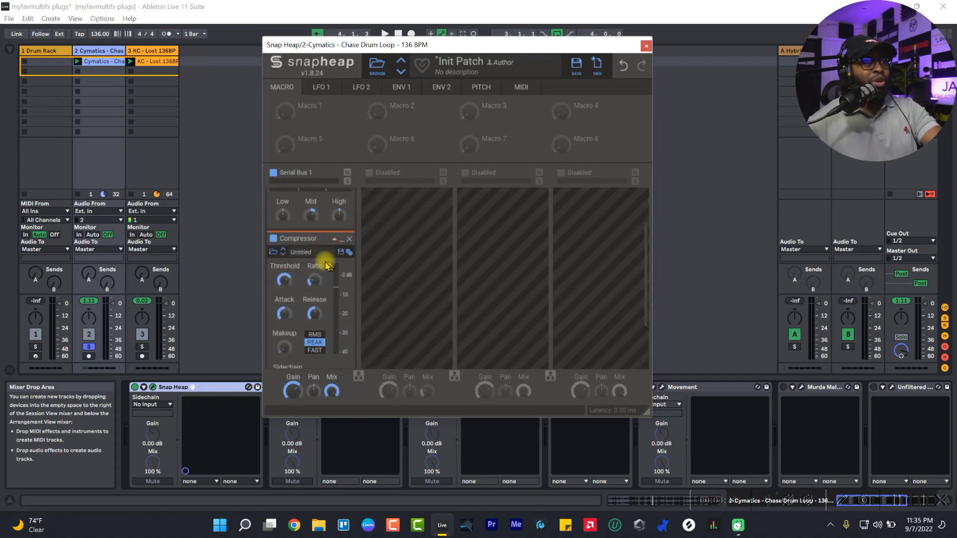
click(273, 253)
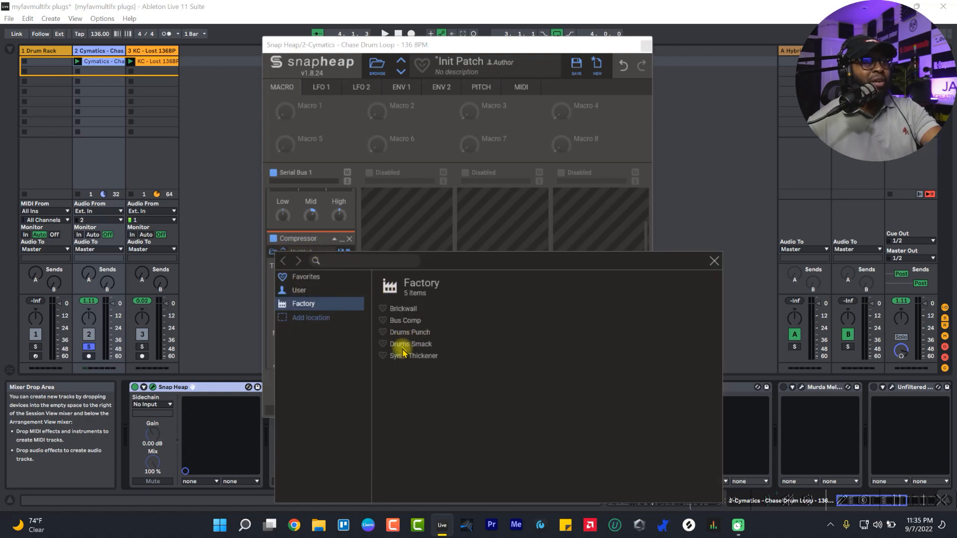
click(410, 332)
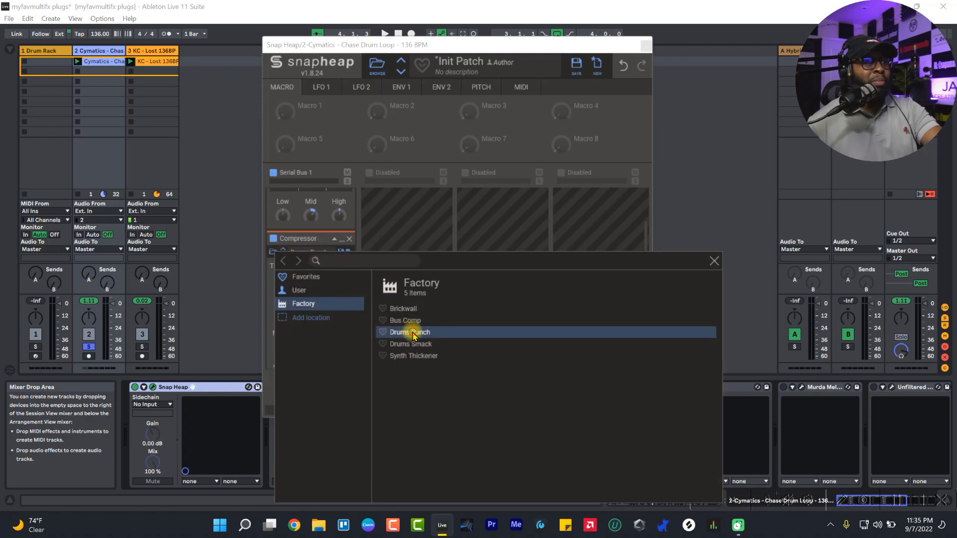
click(413, 333)
scroll(335, 285, down, 3)
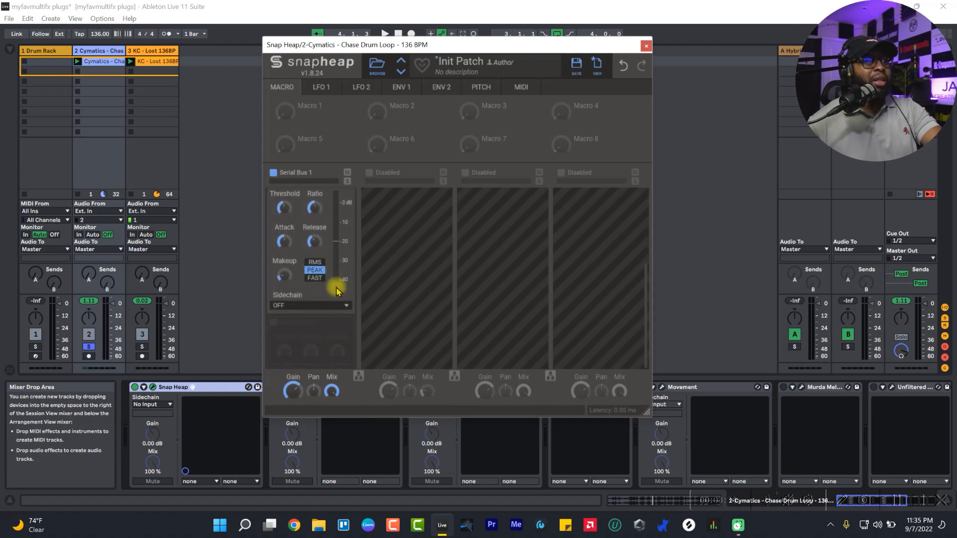
scroll(319, 254, up, 3)
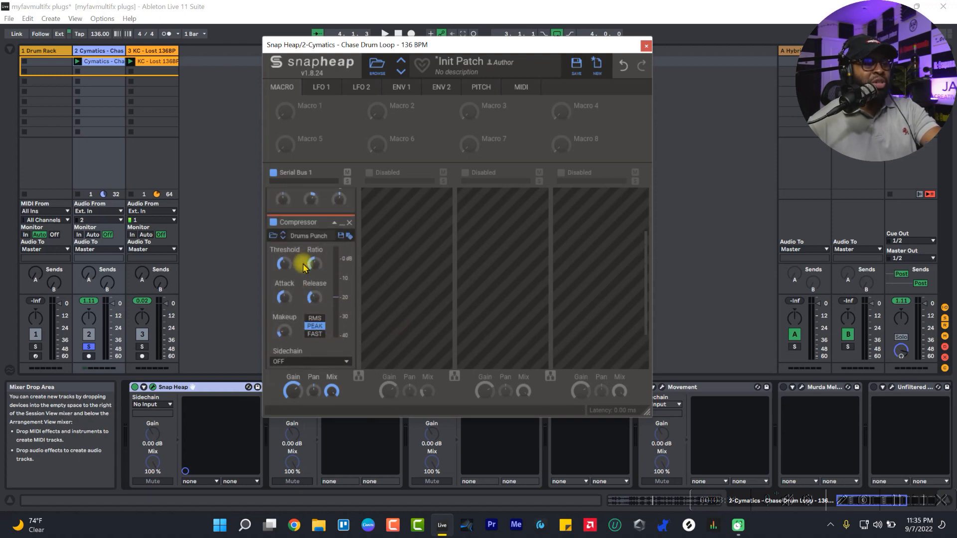
Step: Audition the drum loop through the EQ and compressor, and adjust the first lane's output gain
key(space)
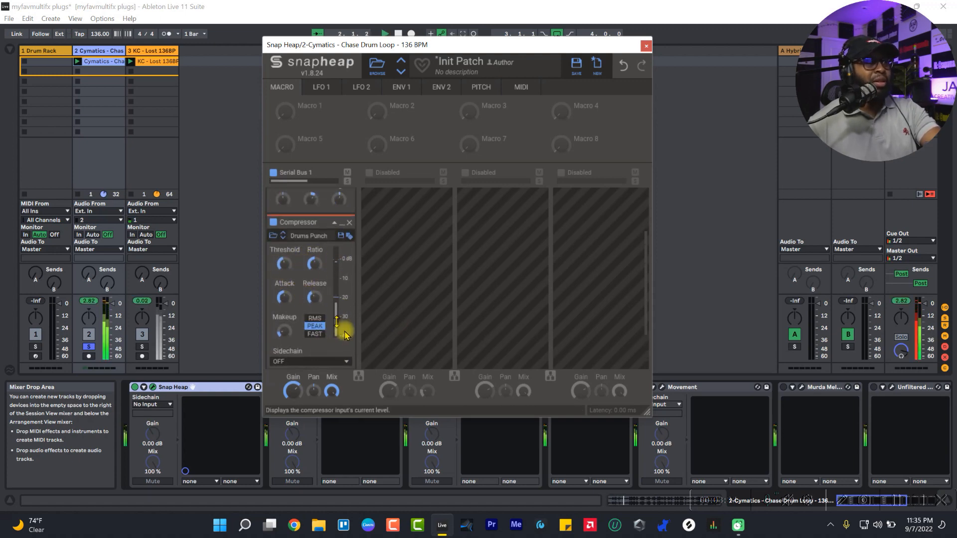
scroll(331, 346, down, 1)
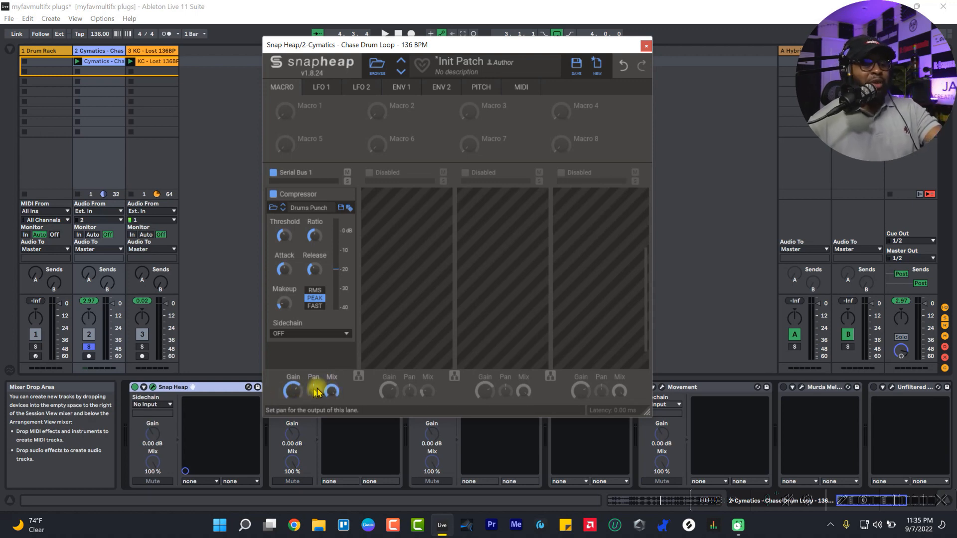
key(space)
drag(301, 398, 294, 393)
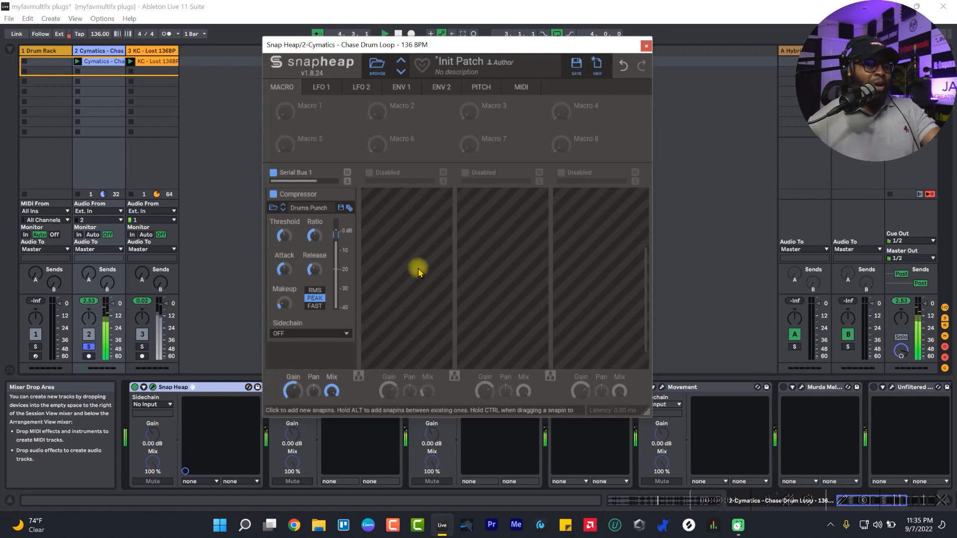
Step: Add a Reverb to the newly enabled second lane and load its factory drum preset Drum Room
click(369, 173)
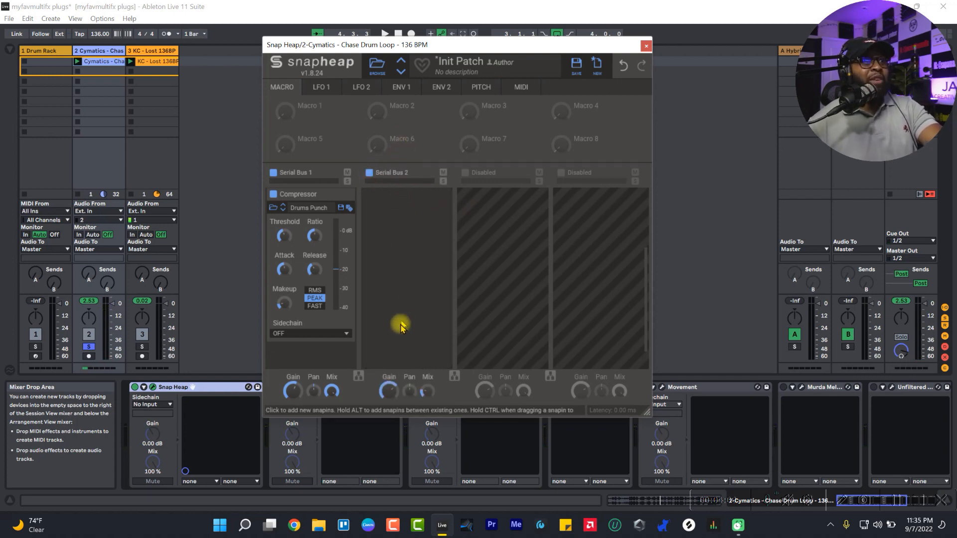
click(414, 214)
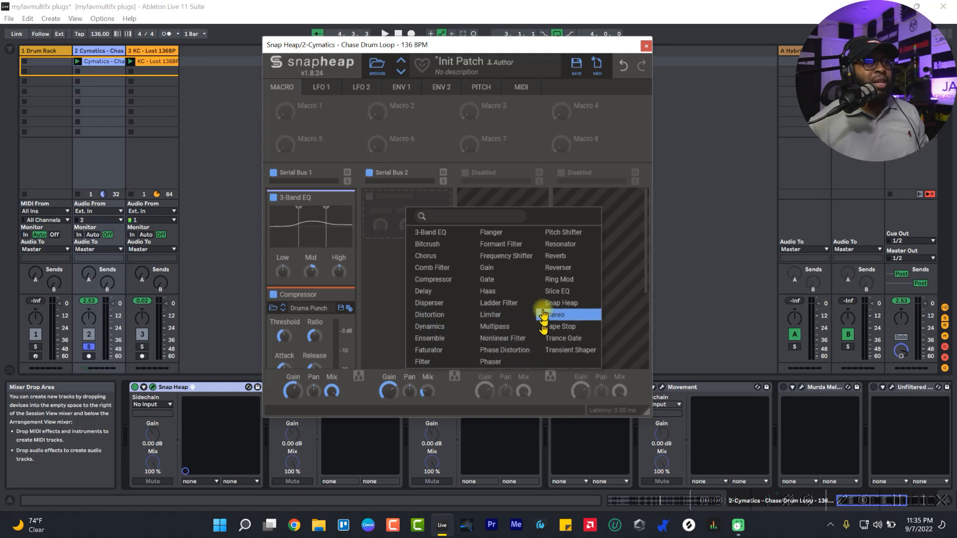
click(575, 262)
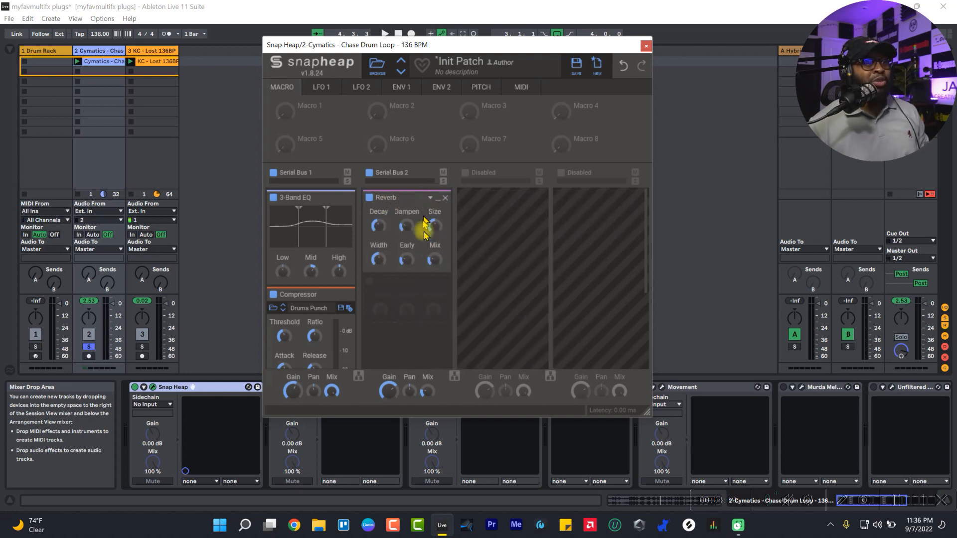
click(430, 198)
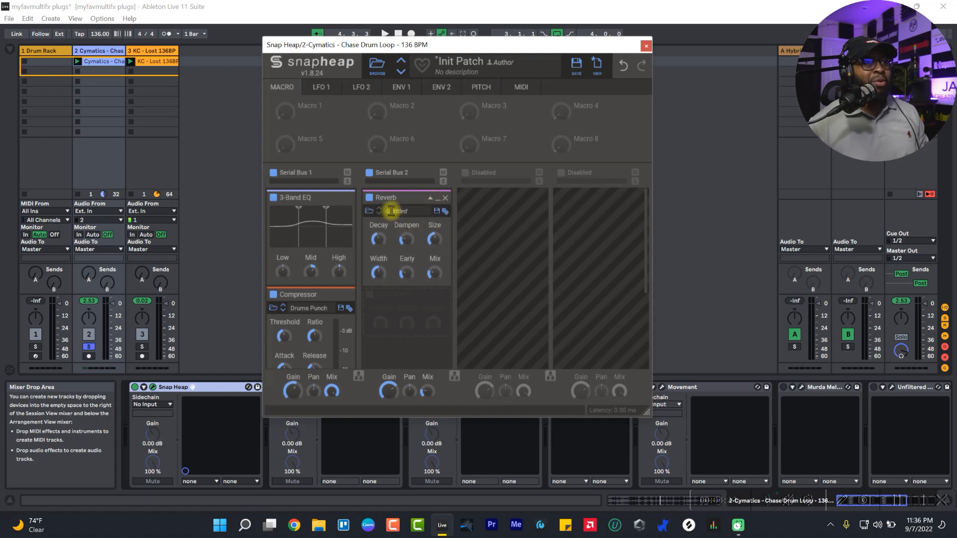
click(370, 211)
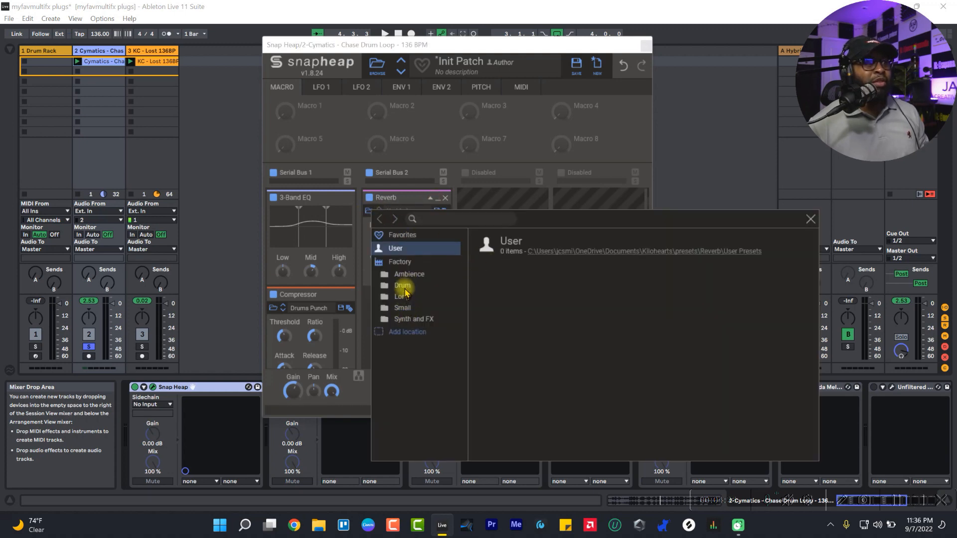
click(404, 287)
double_click(515, 292)
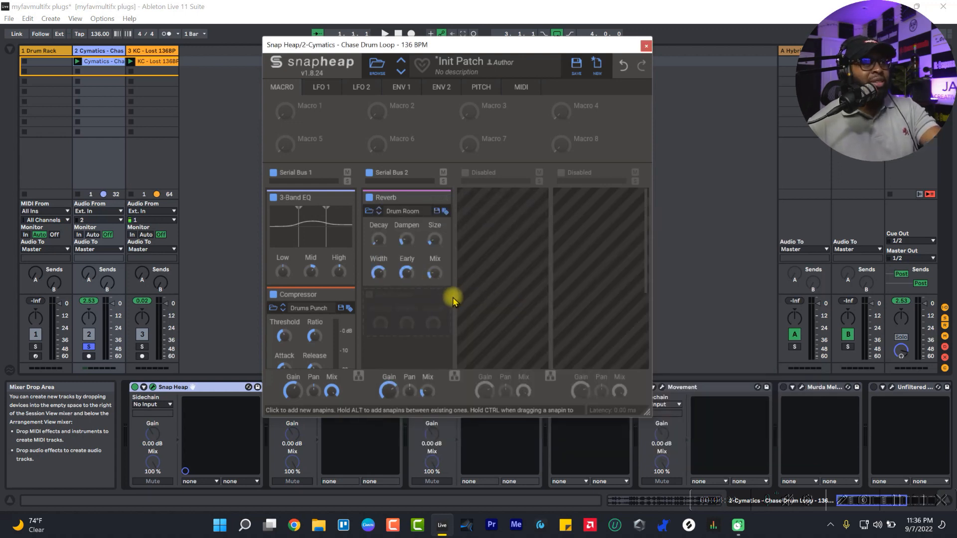
Step: Audition the drum loop while adjusting the Reverb's mix and the second lane's output gain
key(space)
drag(435, 279, 434, 275)
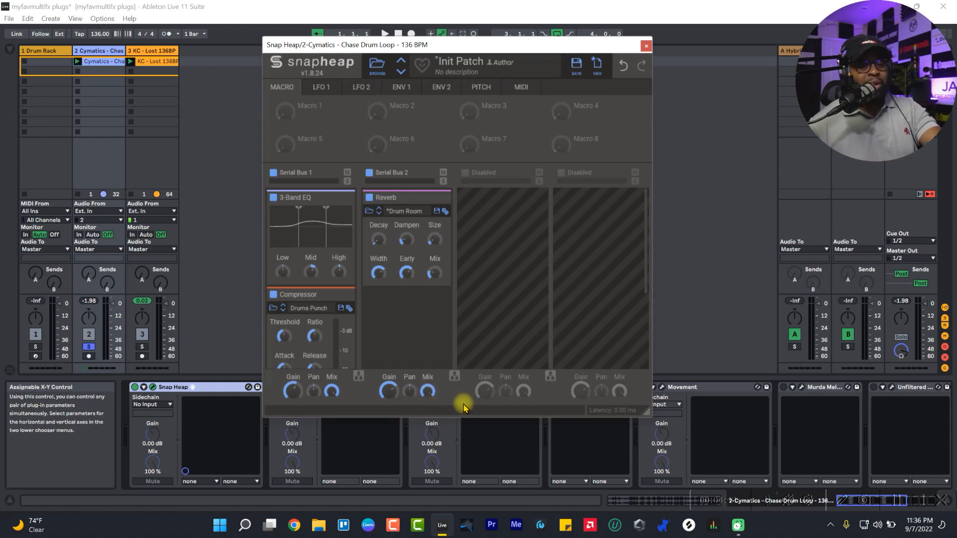
key(space)
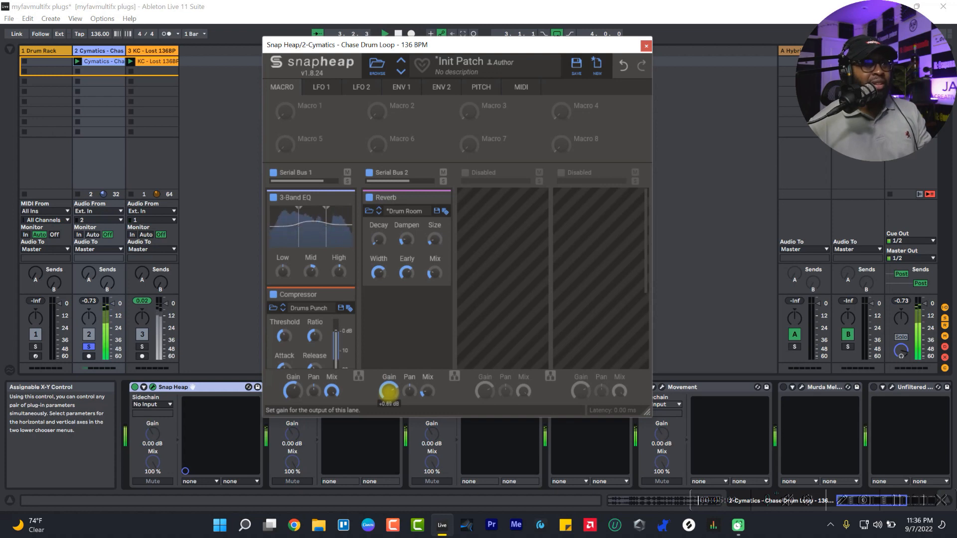
mouse_move(390, 396)
mouse_down()
mouse_move(399, 385)
mouse_move(389, 405)
mouse_move(393, 384)
mouse_move(406, 393)
mouse_move(394, 392)
mouse_up()
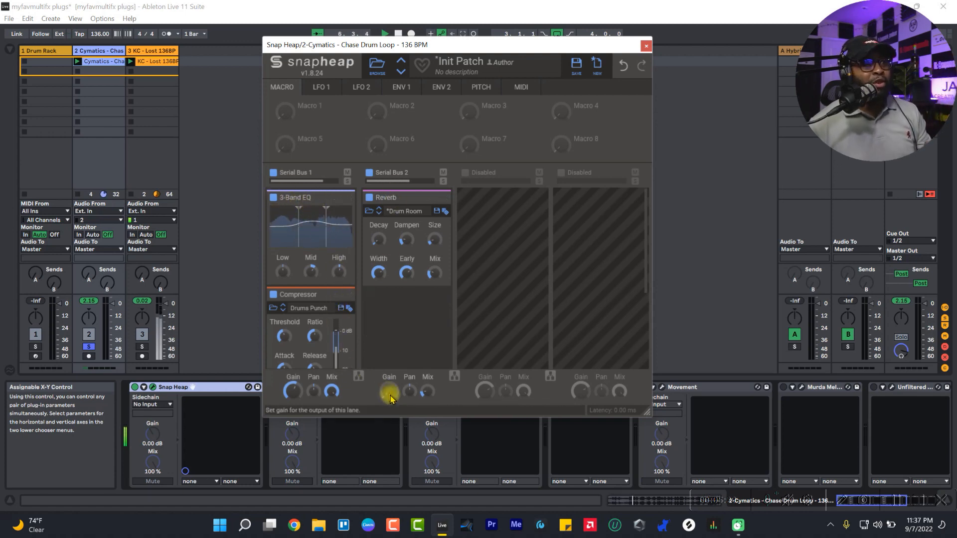
drag(390, 393, 390, 392)
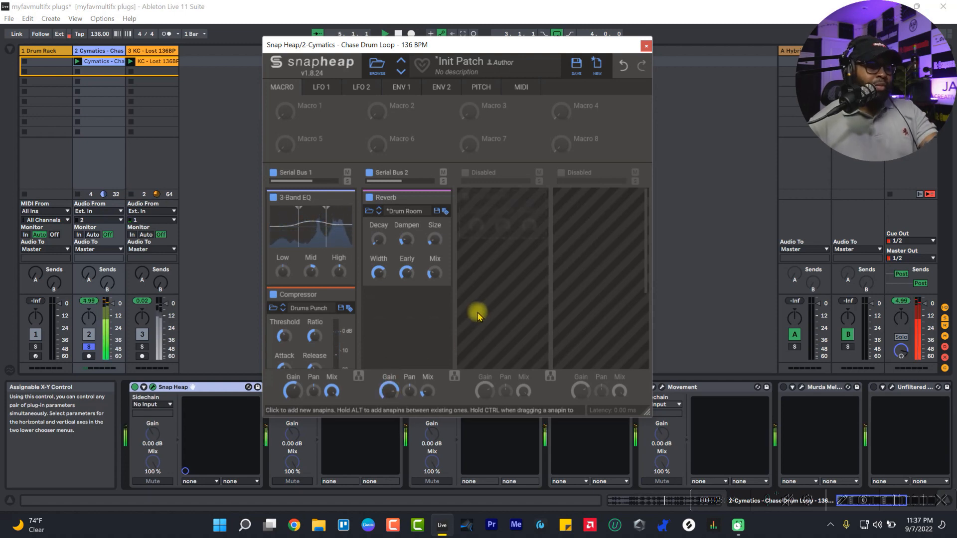
Step: Add a Phase Distortion to the newly enabled third lane and load its factory preset Enhance
click(466, 174)
click(498, 209)
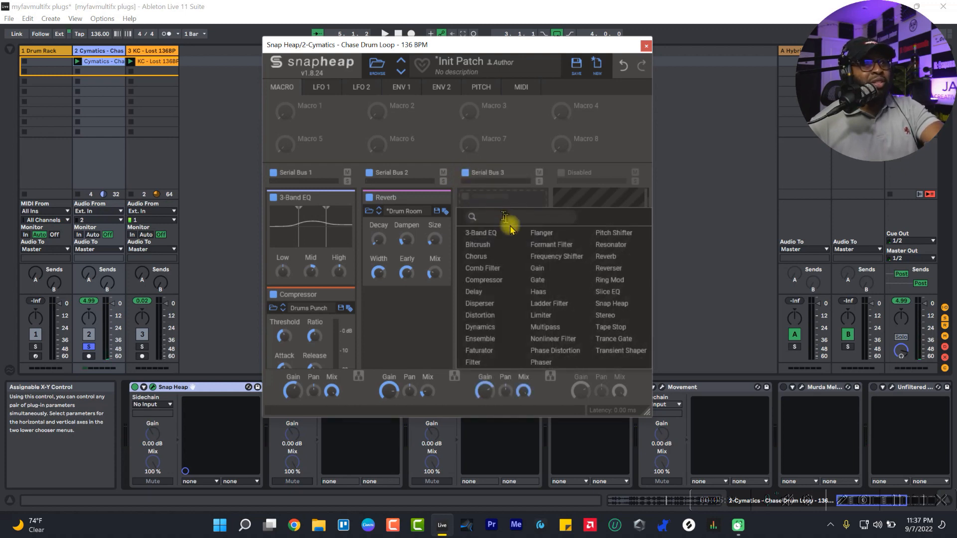
click(574, 351)
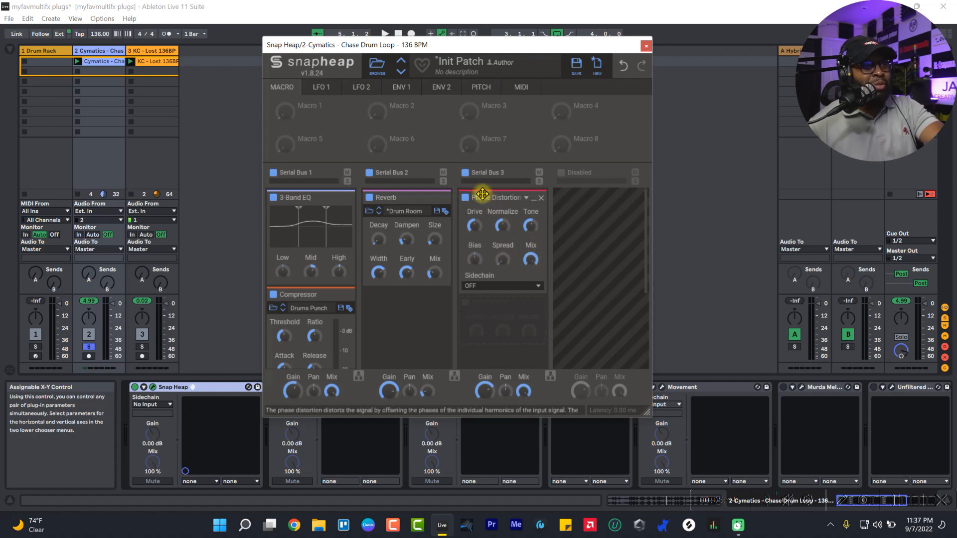
click(526, 198)
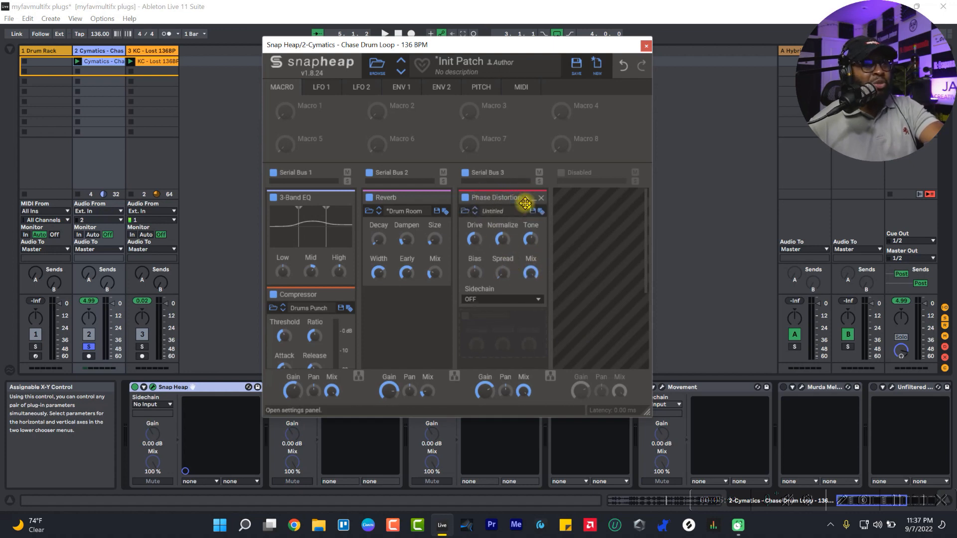
click(466, 211)
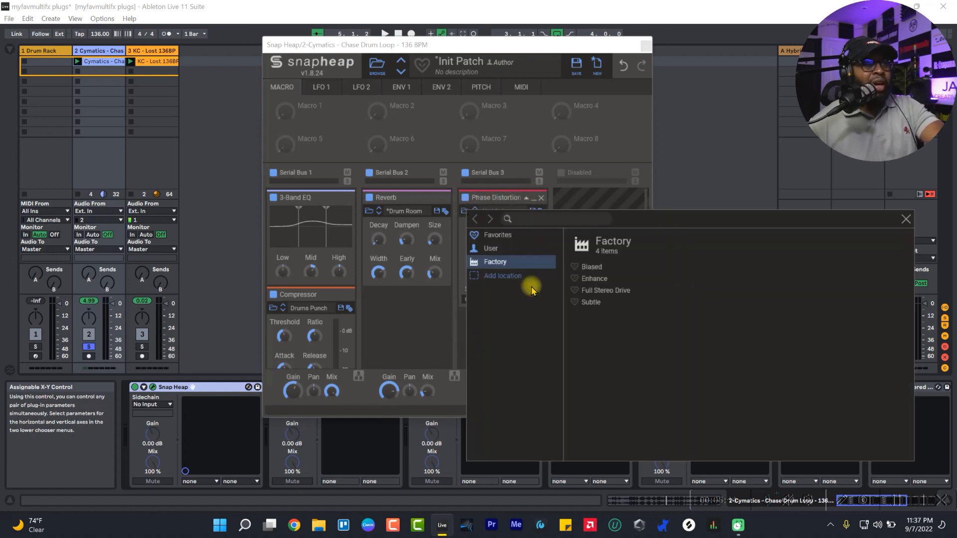
click(594, 277)
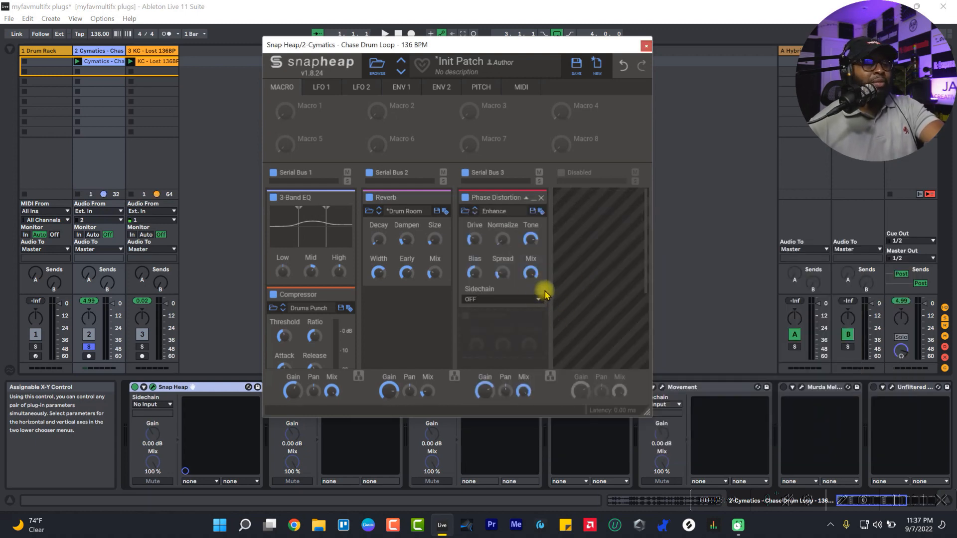
Step: Play the drum loop while adjusting the Phase Distortion's mix and bias, and lower the third lane's mix
key(space)
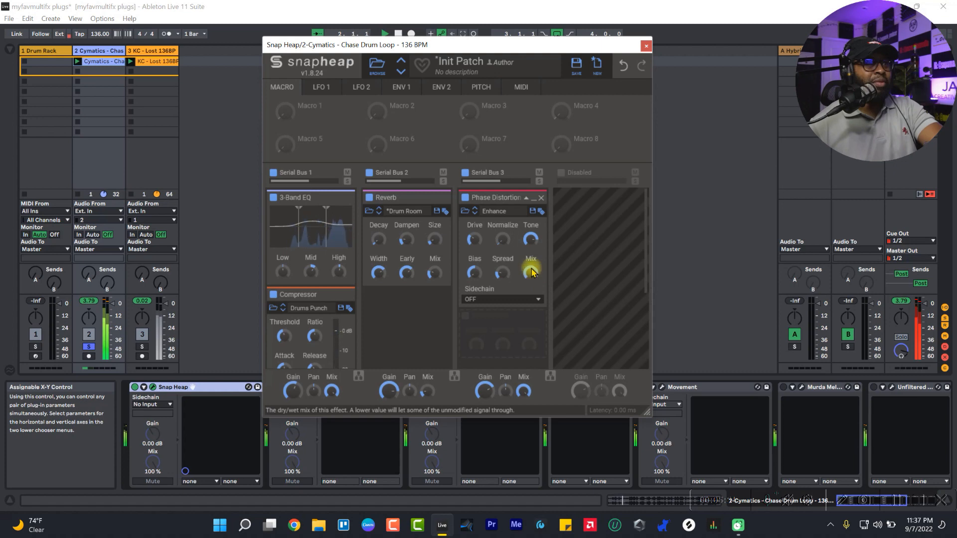
drag(531, 273, 531, 272)
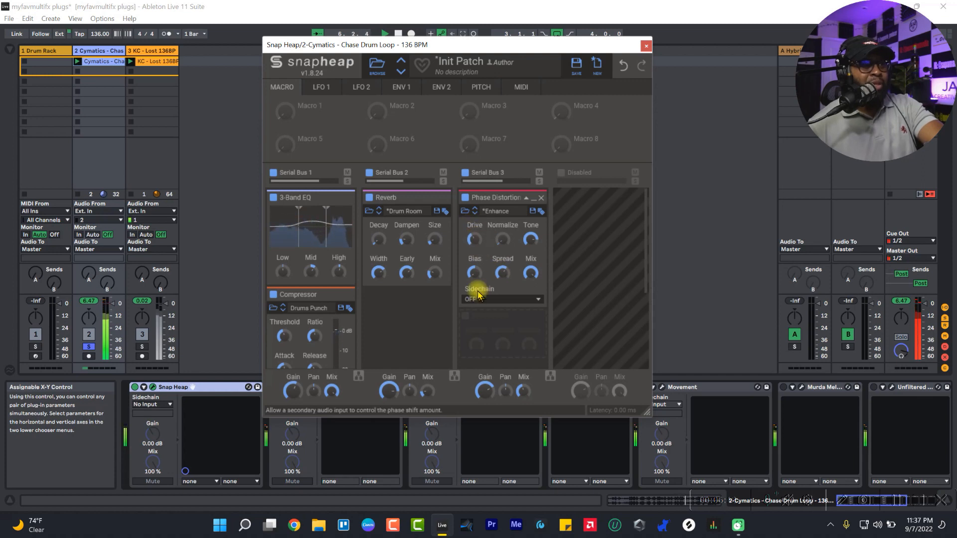
drag(477, 274, 477, 272)
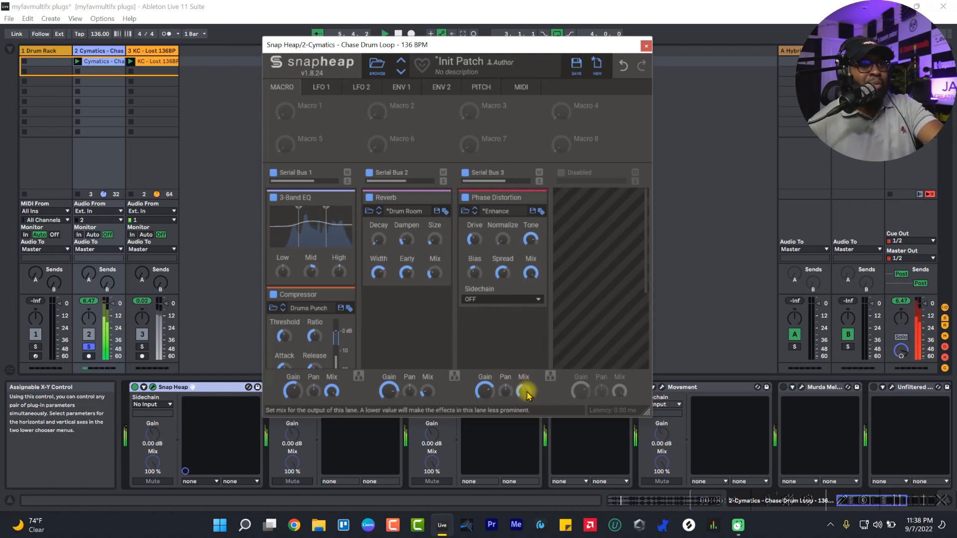
drag(524, 391, 526, 399)
key(space)
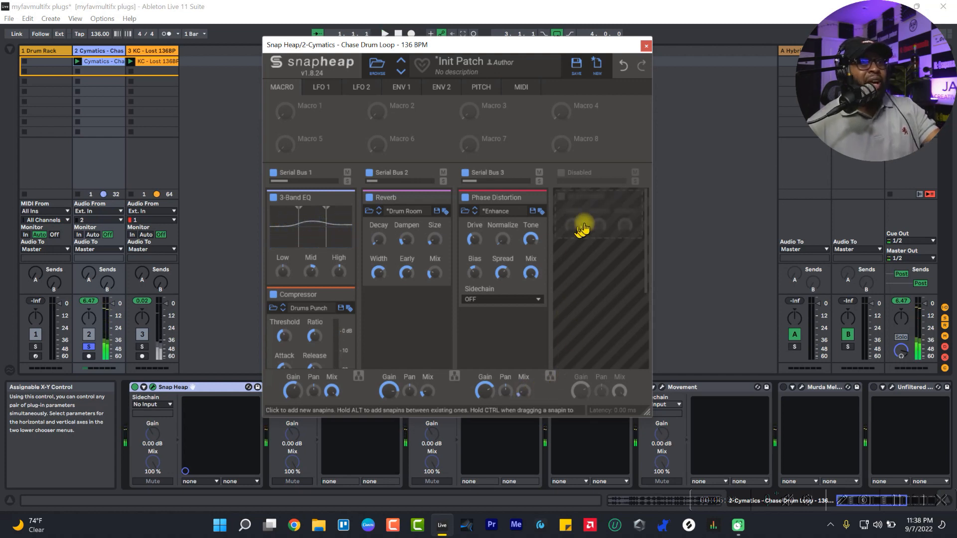
Step: Add a Nonlinear Filter to the fourth lane and enable that lane
click(587, 214)
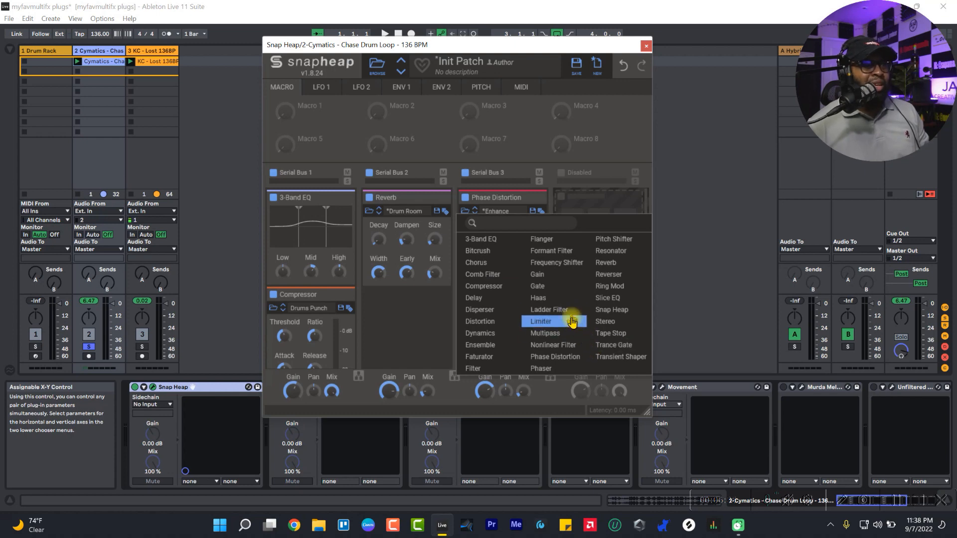
click(572, 346)
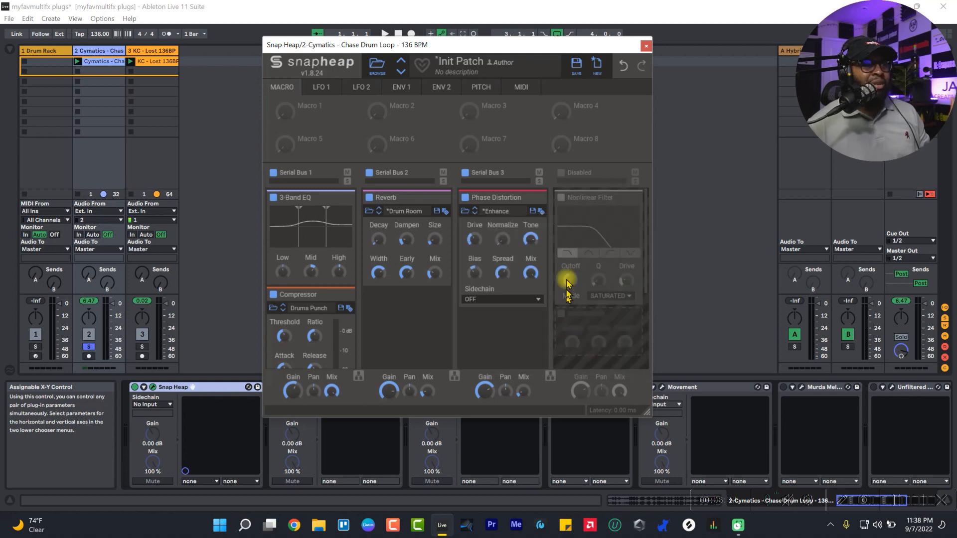
click(561, 173)
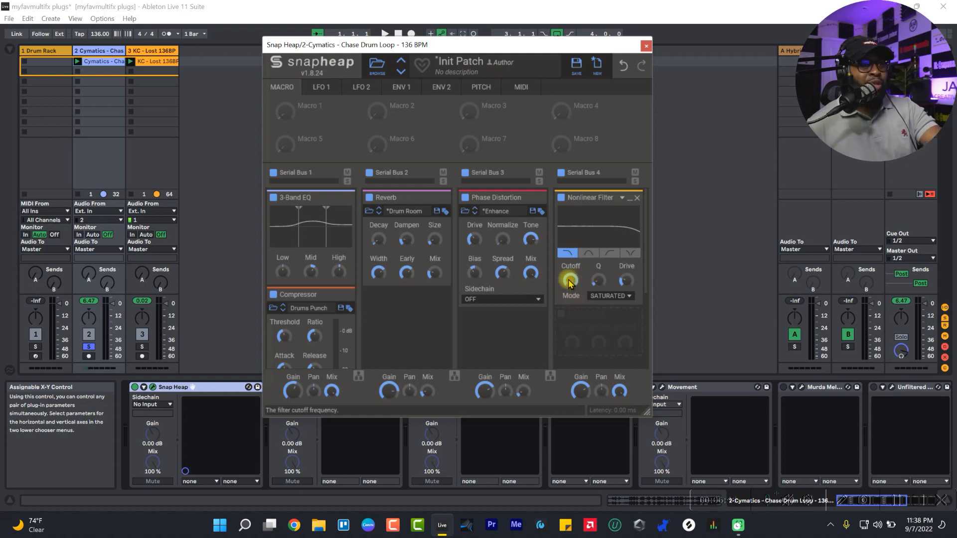
Step: With the drum loop playing, lower the Nonlinear Filter's cutoff, raise its Q and set its mode to Clipped
key(space)
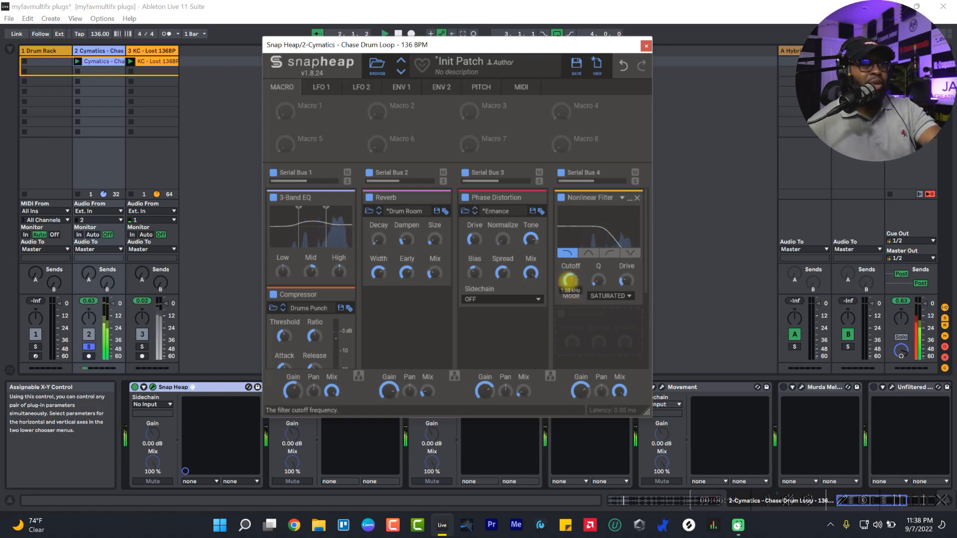
drag(599, 277, 627, 280)
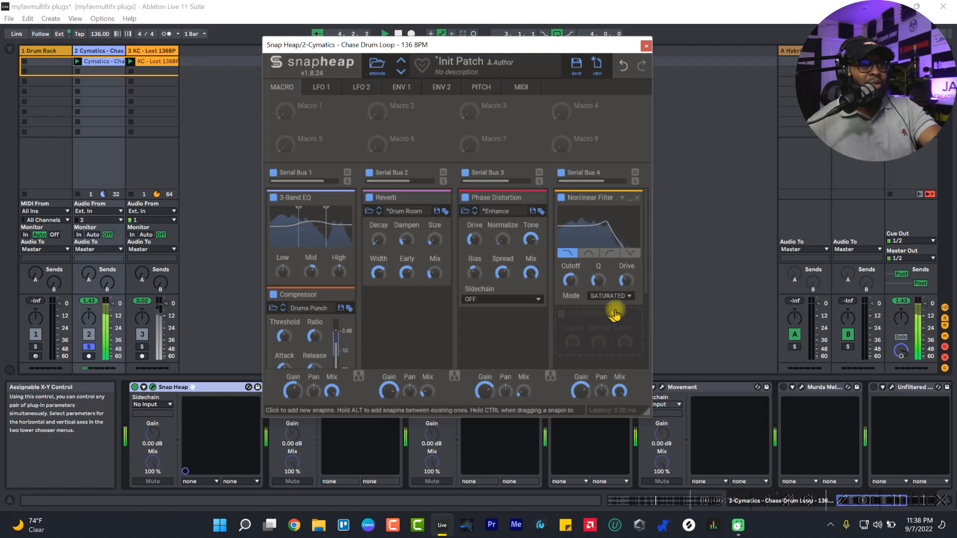
click(609, 296)
click(608, 328)
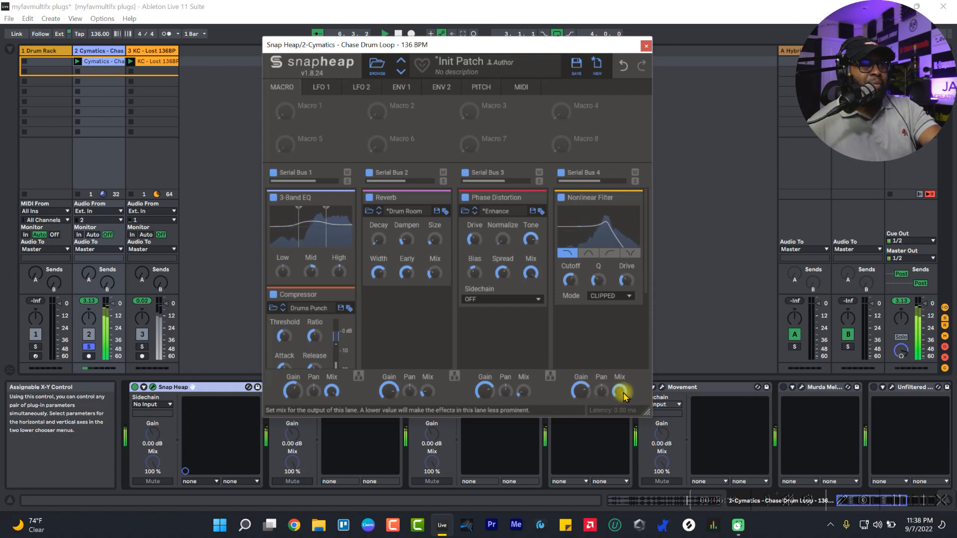
Step: Audition the drum loop through all four lanes, adjusting the fourth lane's mix and resetting its pan
mouse_move(619, 392)
mouse_down()
mouse_move(621, 376)
mouse_move(621, 392)
mouse_up()
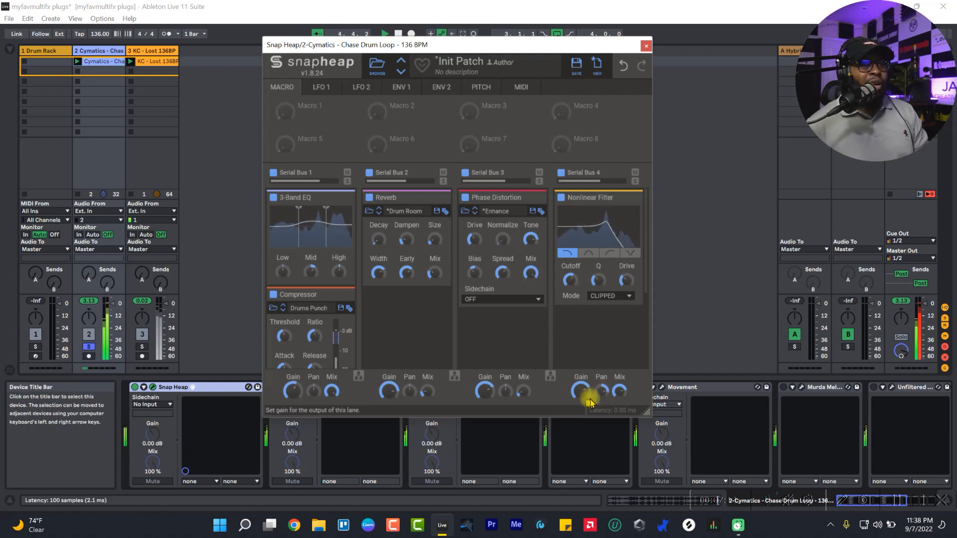
ctrl+click(603, 393)
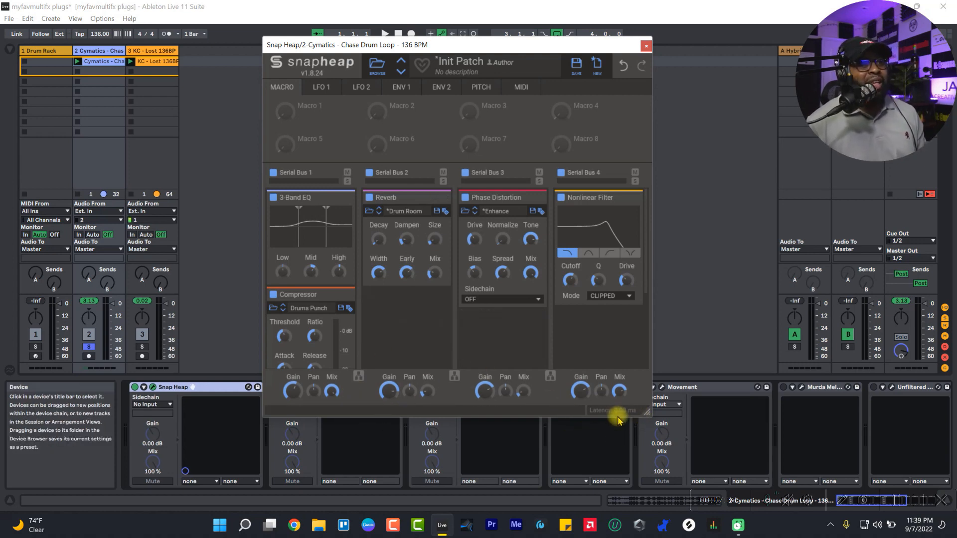
key(space)
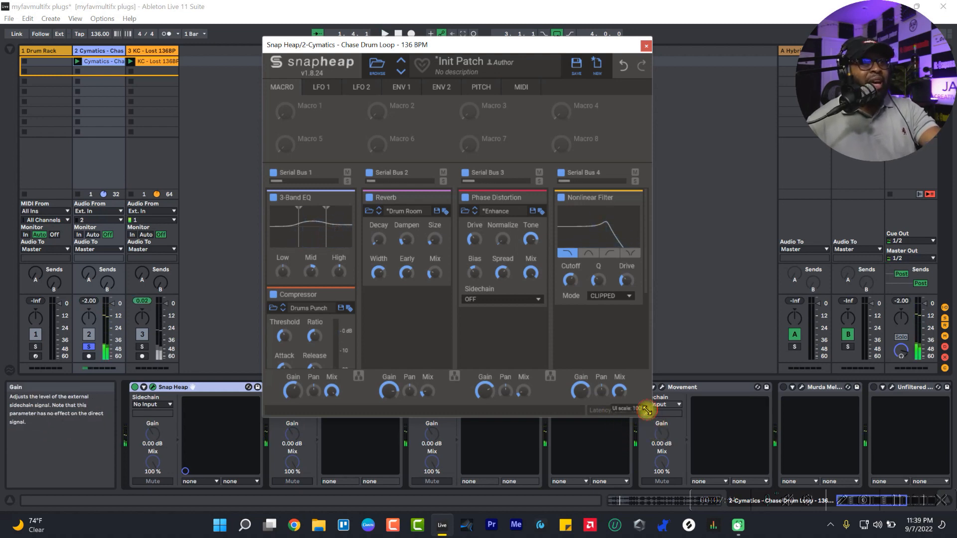
Step: Enlarge the plug-in window and reposition it so all four lanes and their output controls stay on screen
drag(647, 410, 704, 486)
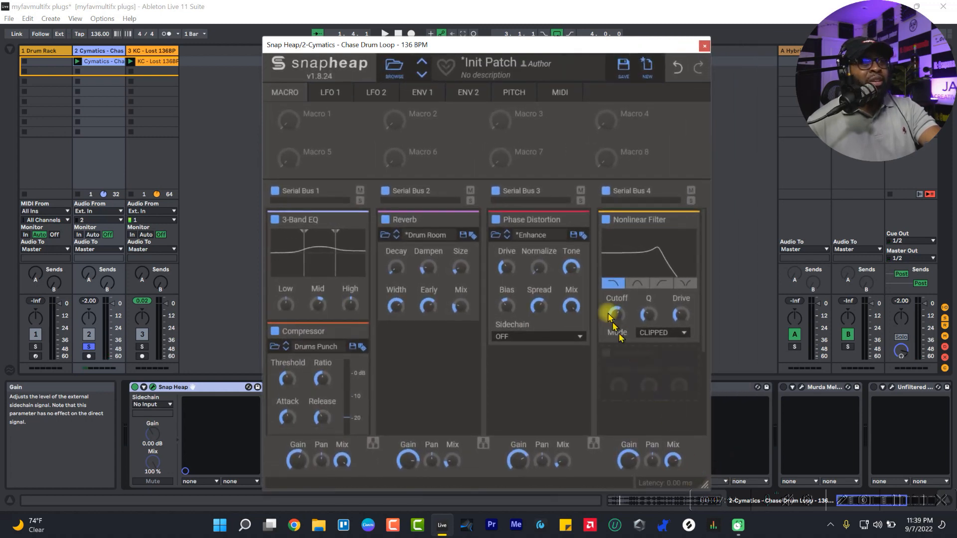
drag(588, 43, 563, 27)
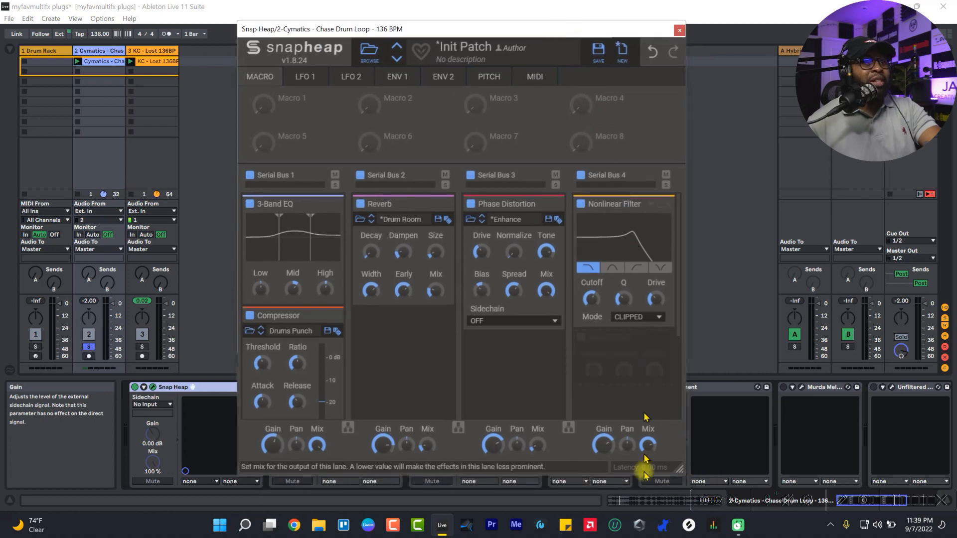
drag(680, 468, 682, 491)
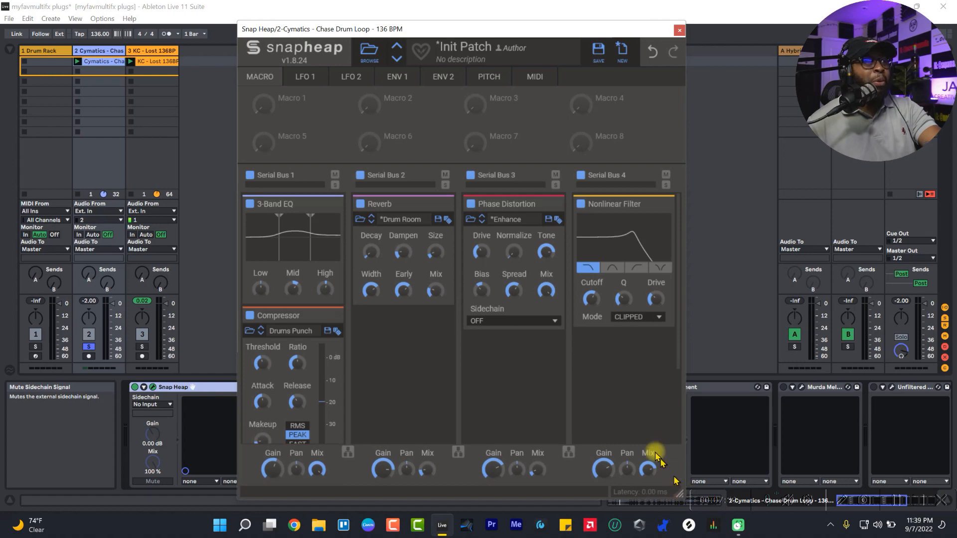
drag(546, 36, 554, 35)
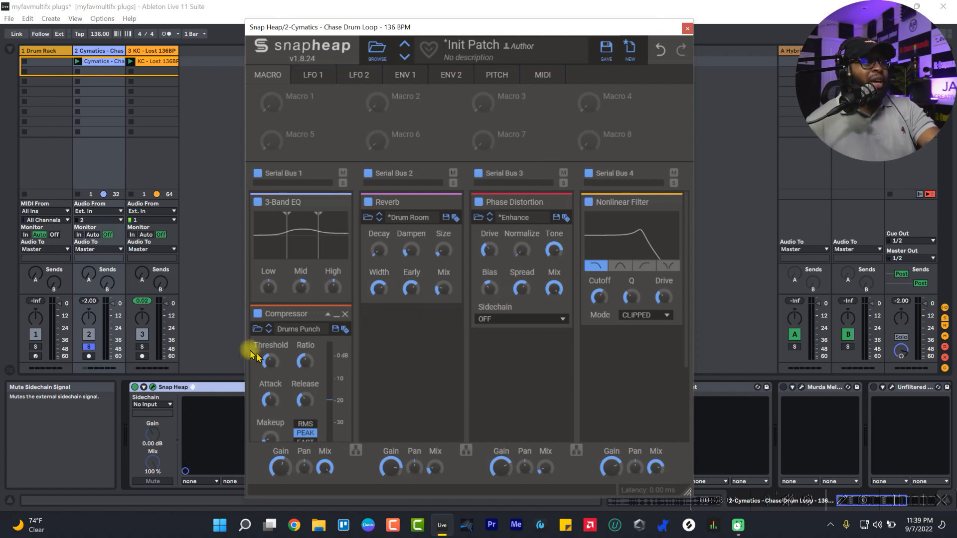
Step: Unsolo the drum loop track and remove the Nonlinear Filter, Phase Distortion and Reverb from their lanes
click(89, 348)
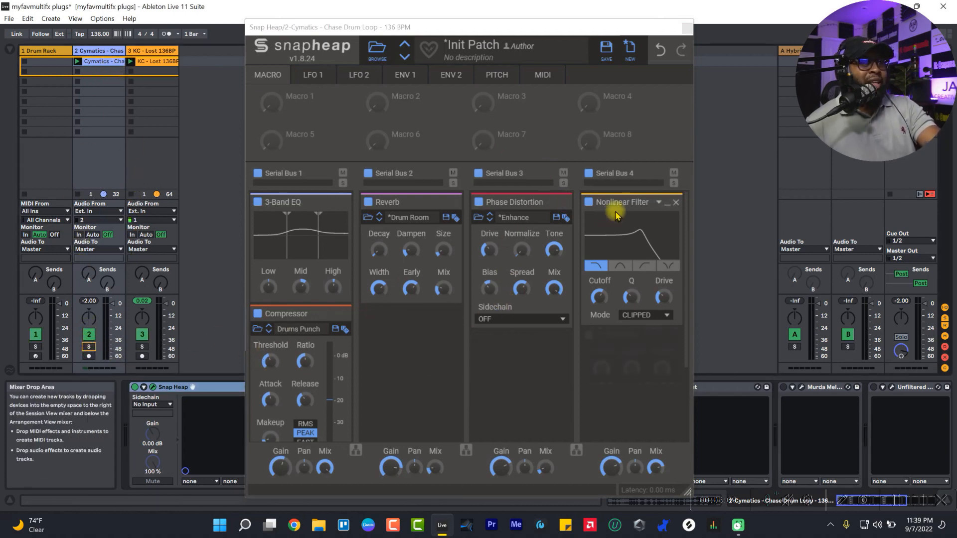
click(674, 205)
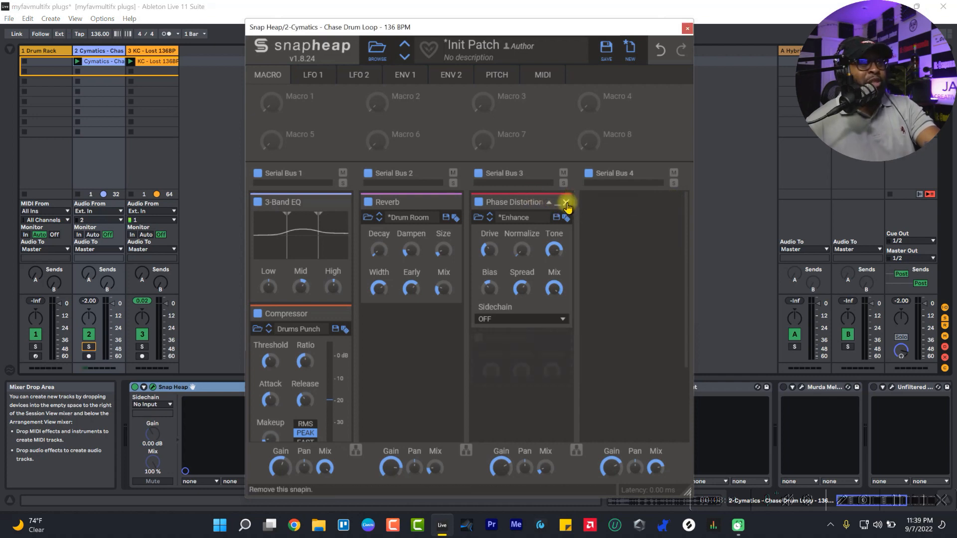
click(566, 205)
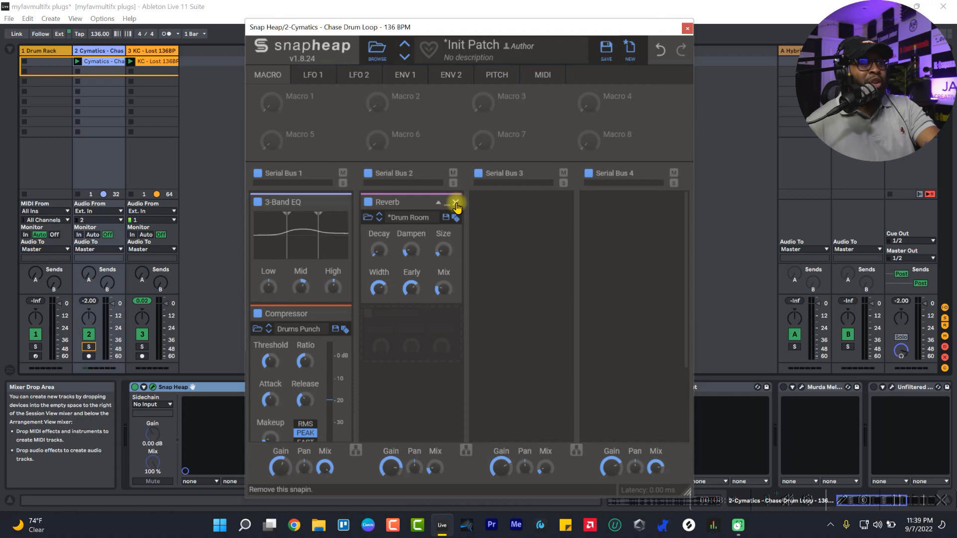
click(456, 204)
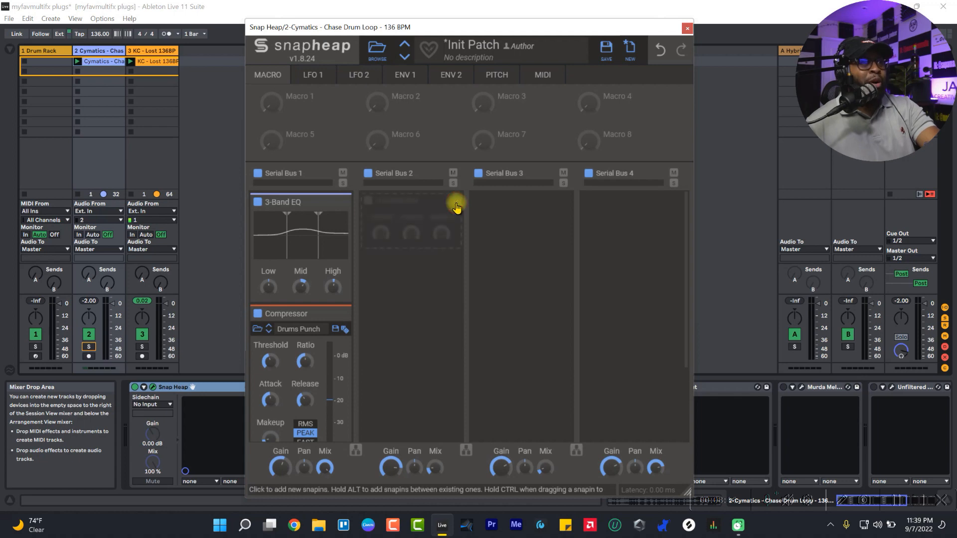
Step: Add a new Reverb to the second lane and load its factory Drum Room preset
click(408, 225)
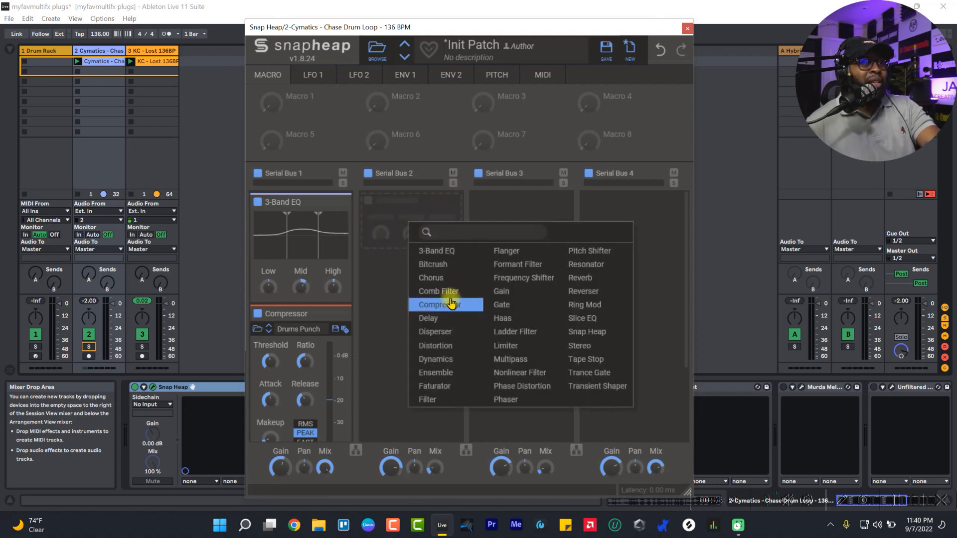
click(584, 285)
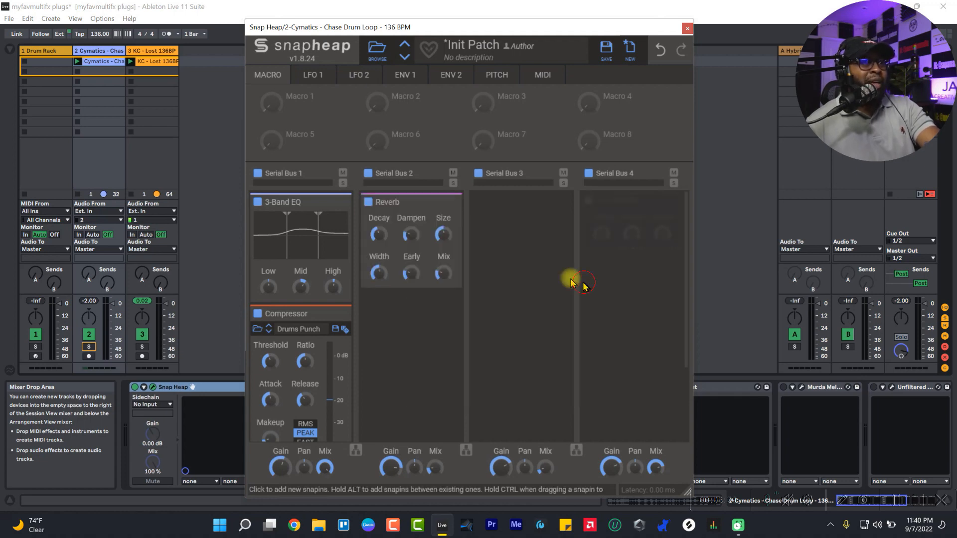
click(436, 203)
click(368, 218)
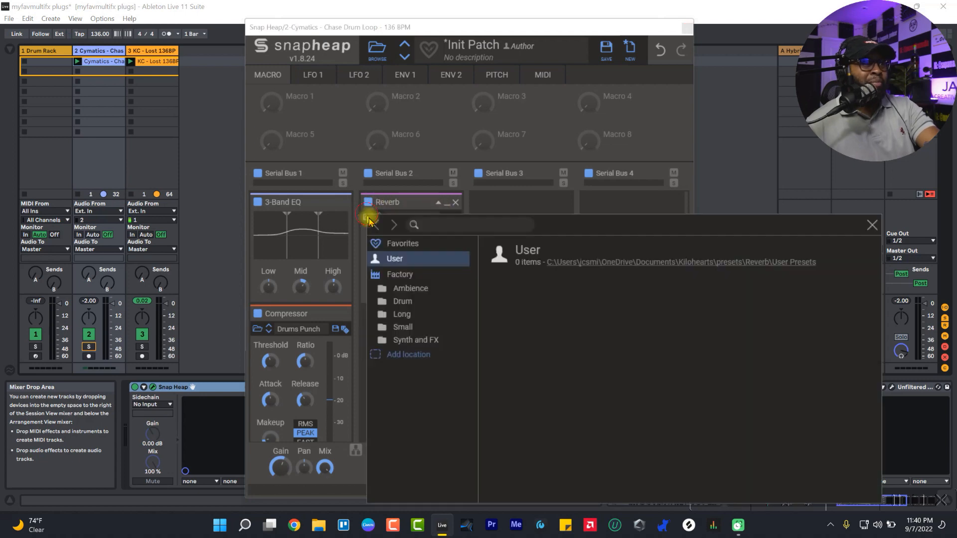
click(402, 301)
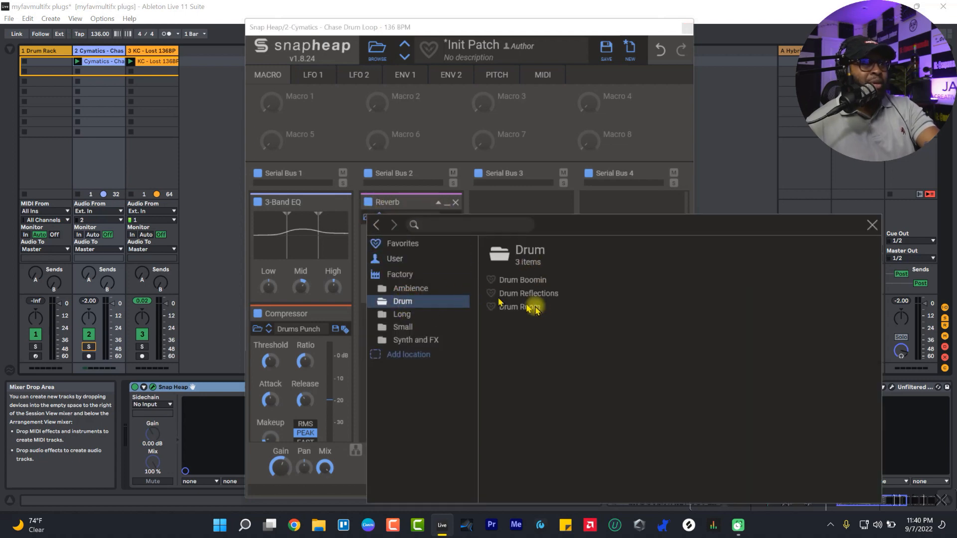
double_click(528, 306)
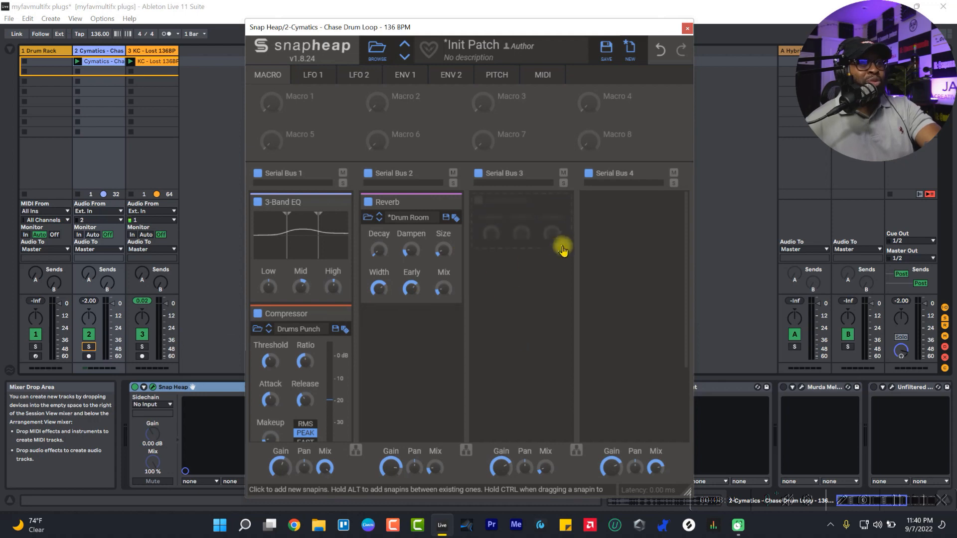
Step: Play both loops together through the reduced EQ, compressor and reverb chain, and close the plug-in window
key(space)
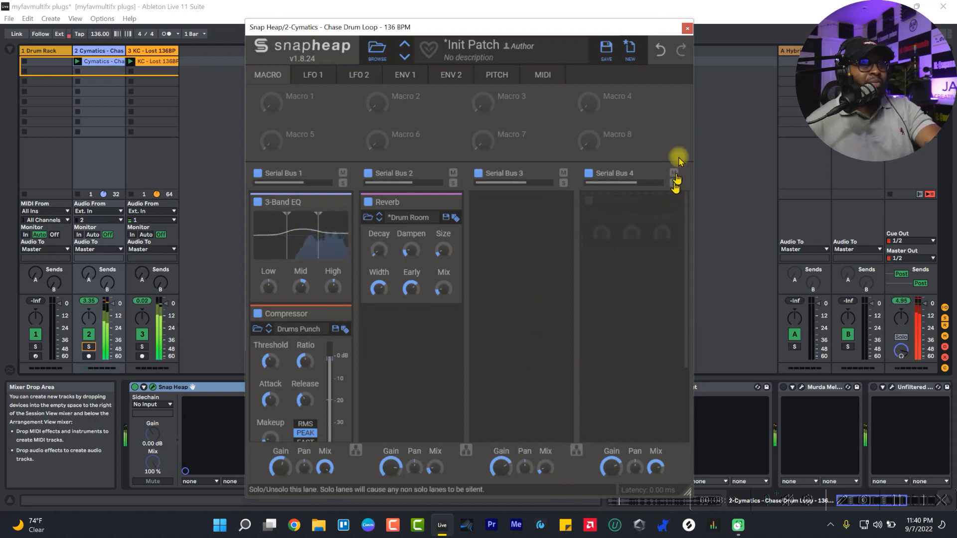
click(686, 29)
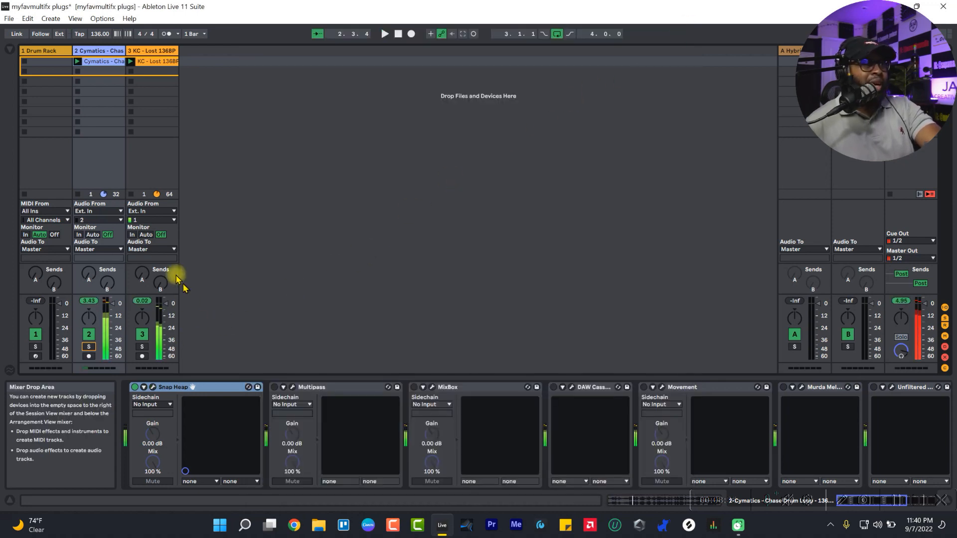
Step: Copy Snap Heap from the drum loop track to the KC - Lost track and open the copy
click(145, 50)
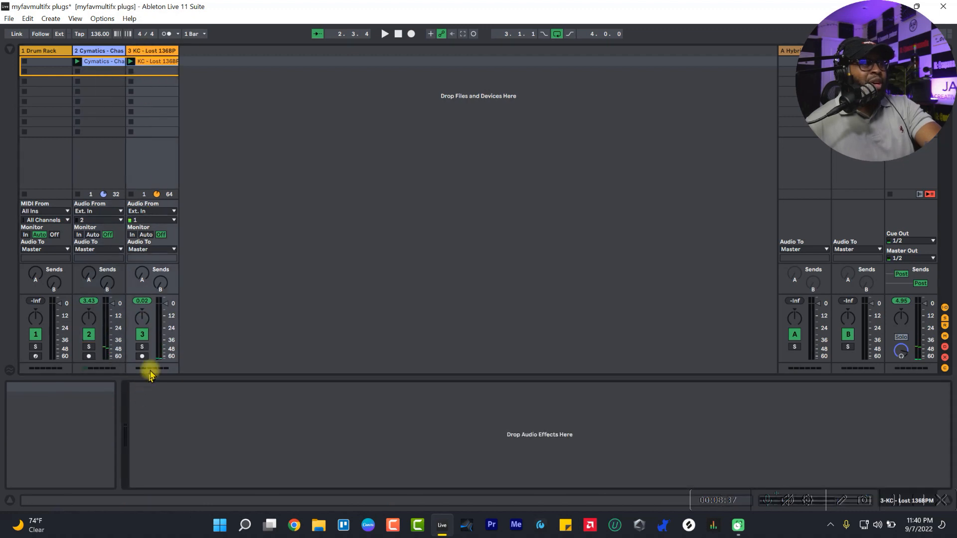
click(102, 52)
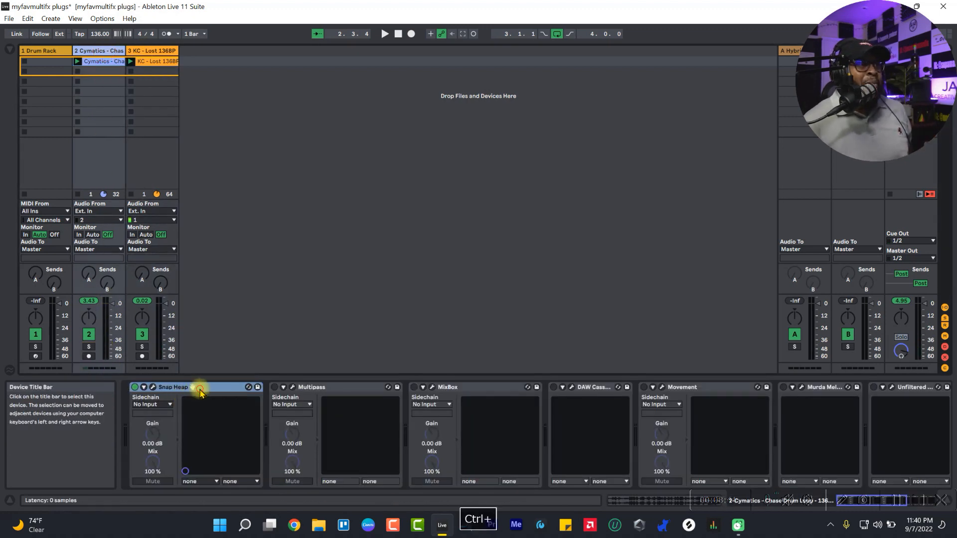
drag(198, 388, 143, 274)
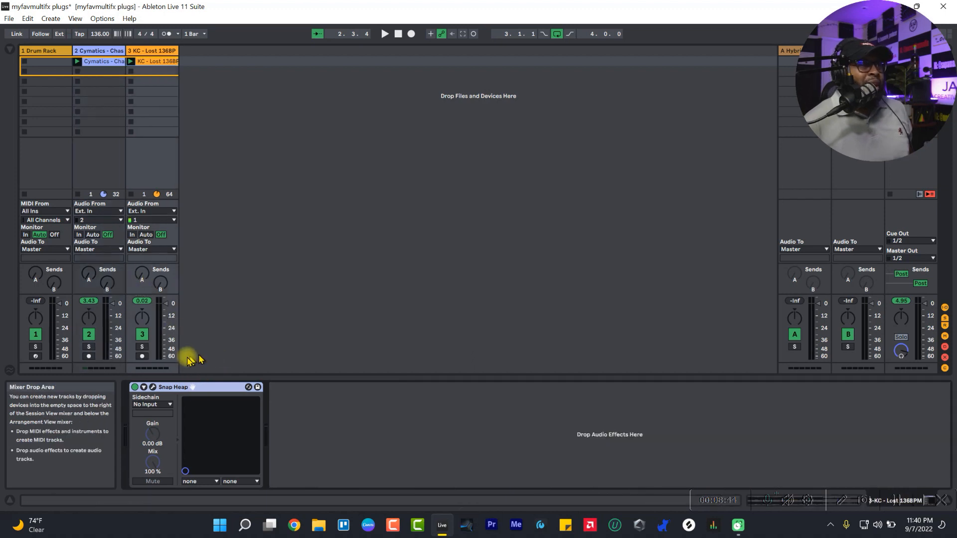
click(153, 388)
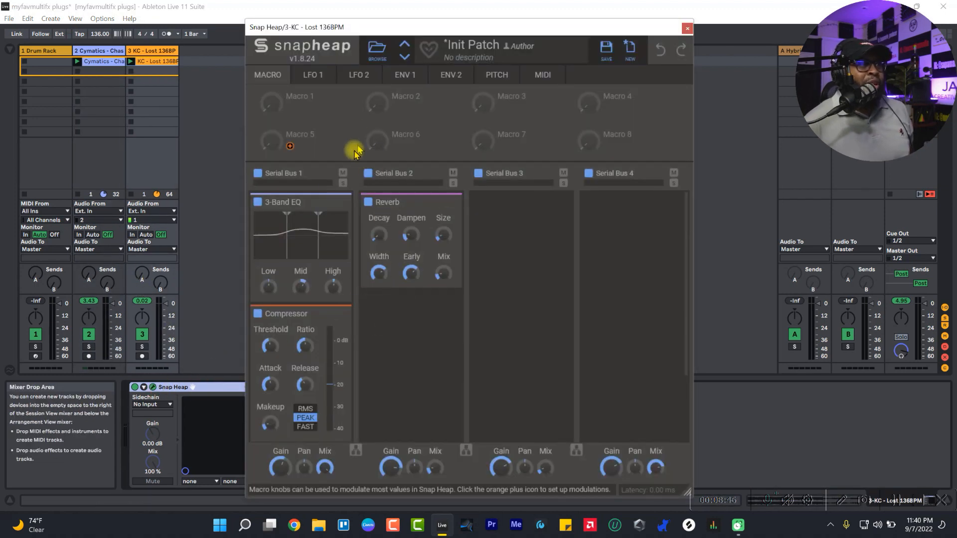
Step: Remove the 3-Band EQ, Compressor and Reverb from the copied Snap Heap
click(345, 204)
click(345, 204)
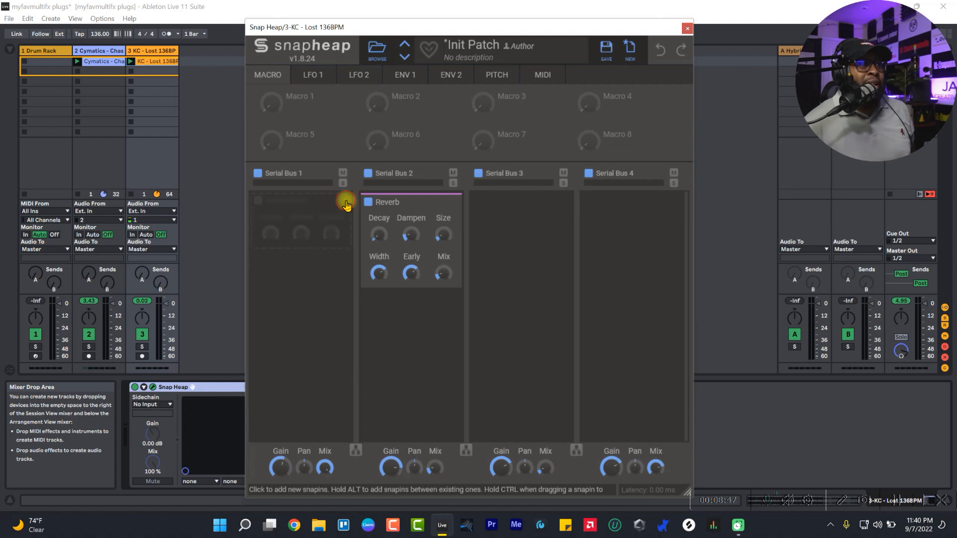
click(455, 203)
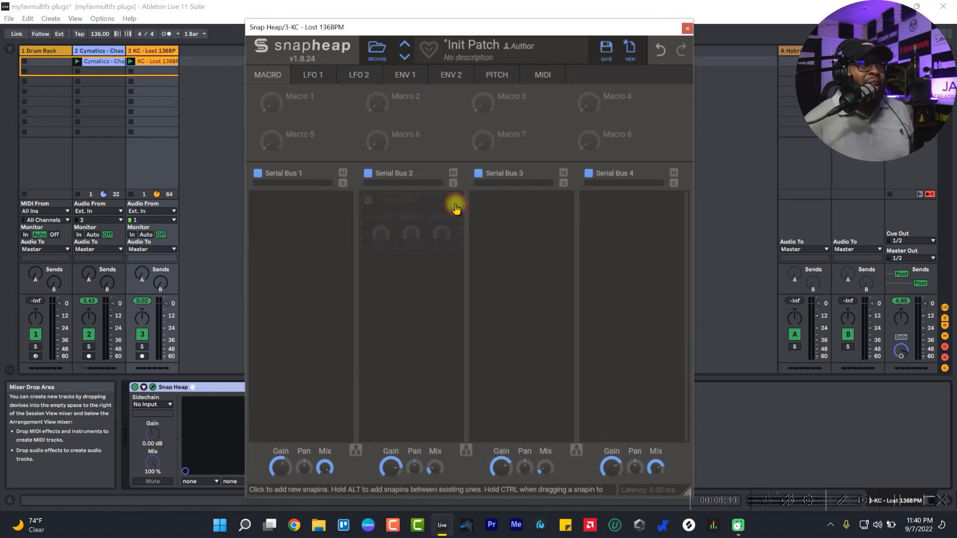
Step: Open Snap Heap's preset browser, solo the KC - Lost track and audition it without effects
click(378, 47)
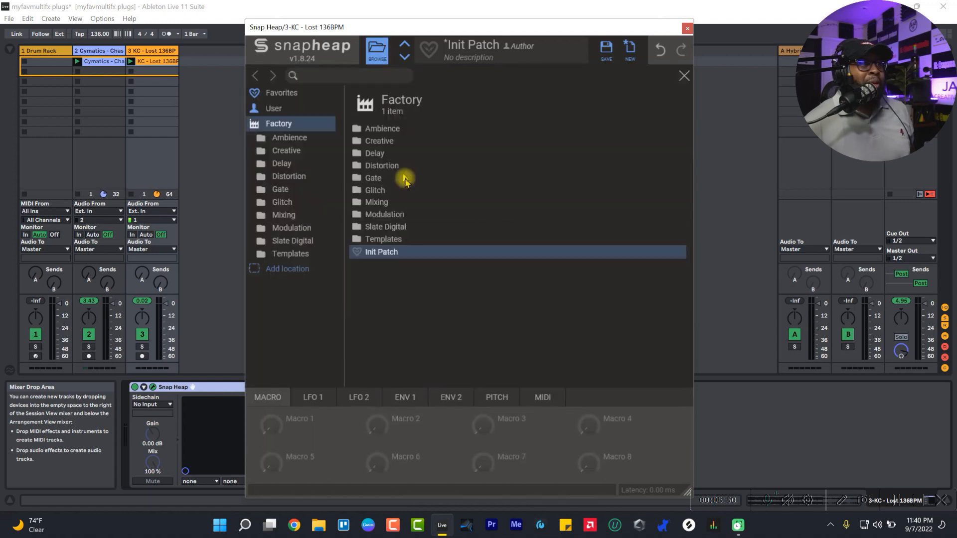
click(142, 346)
key(space)
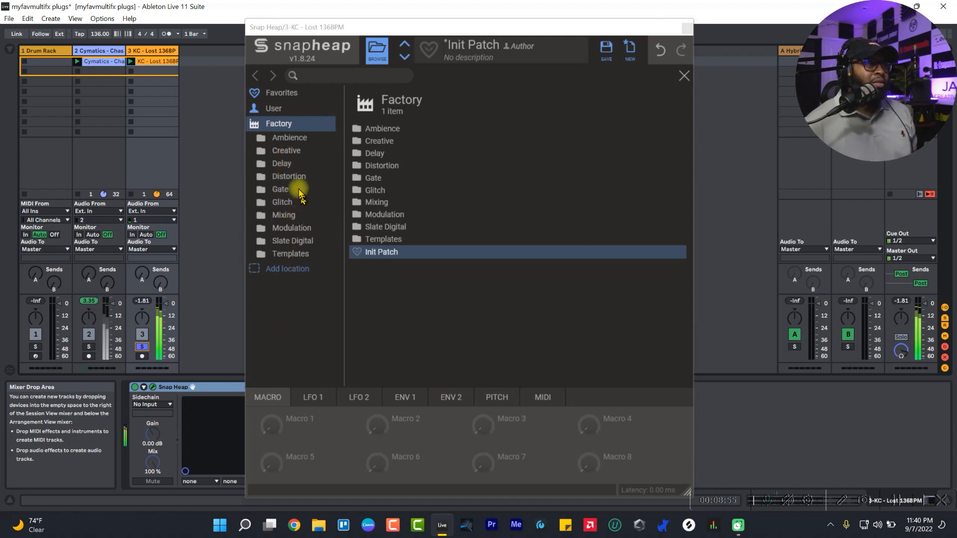
key(space)
Step: Load the Chord Shifter preset from the factory Creative folder and return to the lane view
click(289, 150)
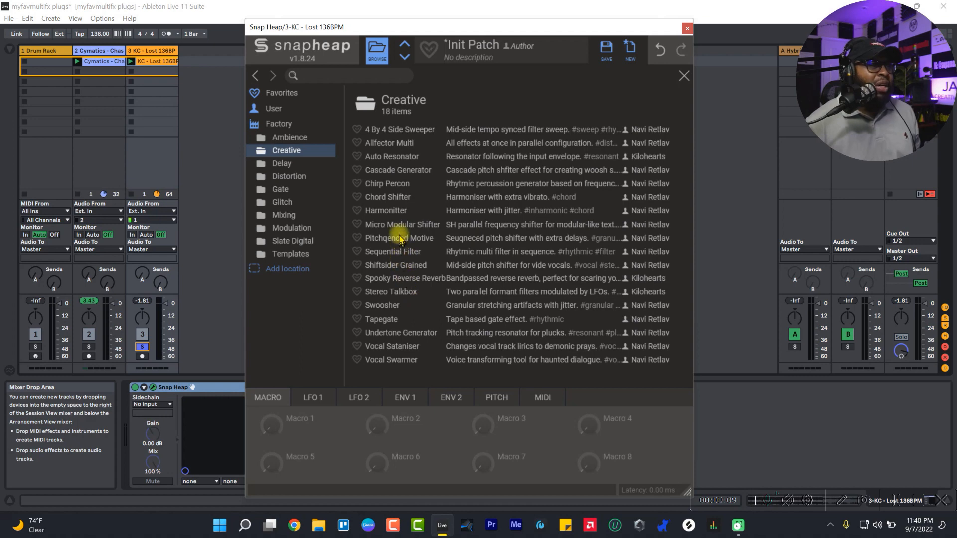
click(387, 198)
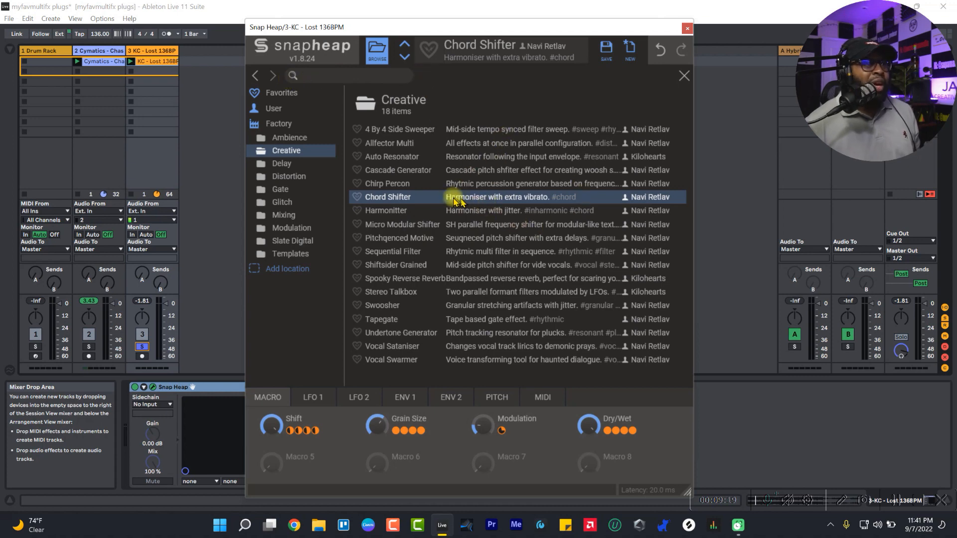
double_click(443, 198)
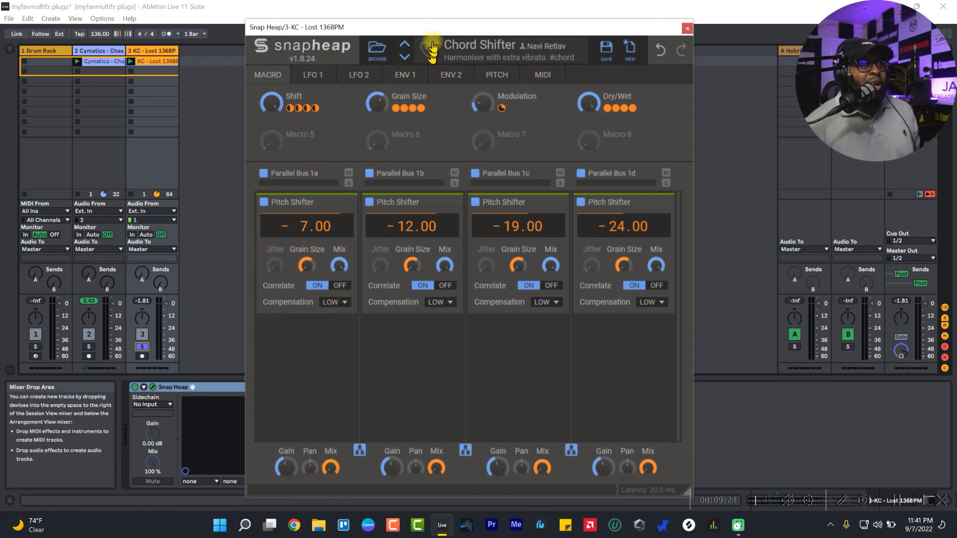
drag(433, 30, 439, 29)
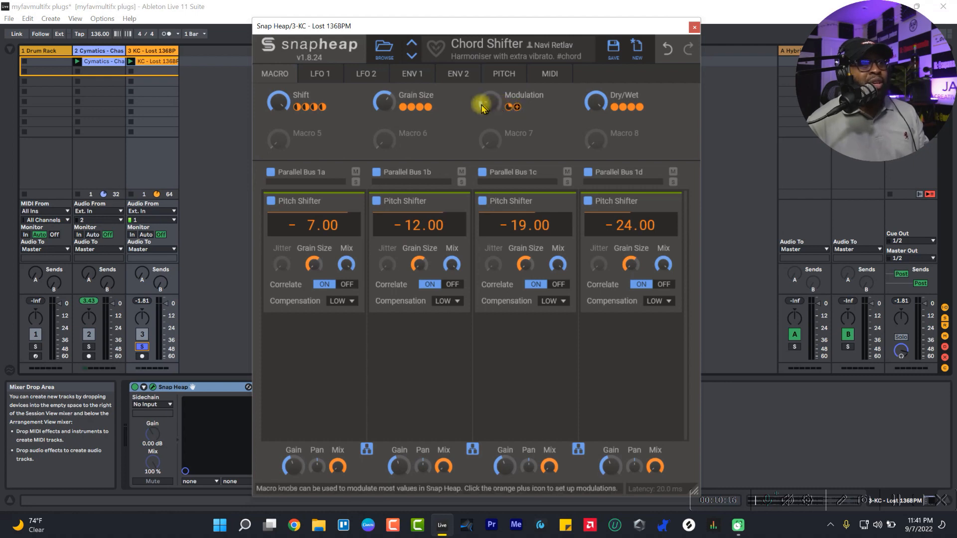
Step: Examine the preset's pitch and MIDI modulation sources and its macro assignments
click(506, 75)
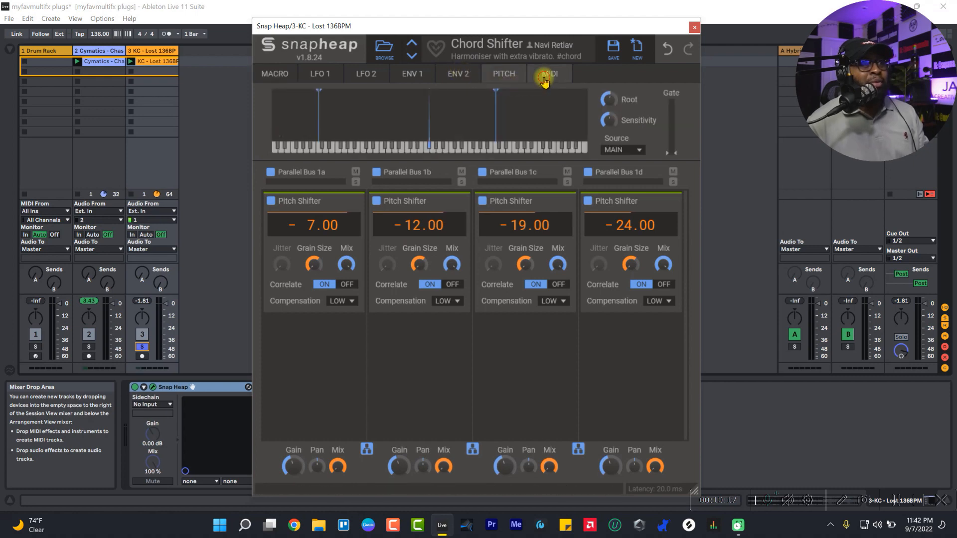
click(547, 78)
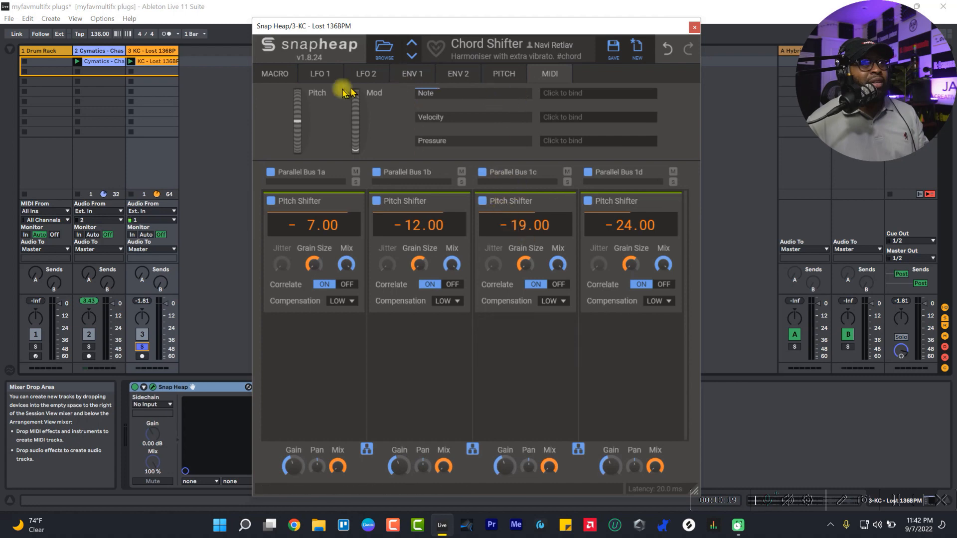
click(269, 73)
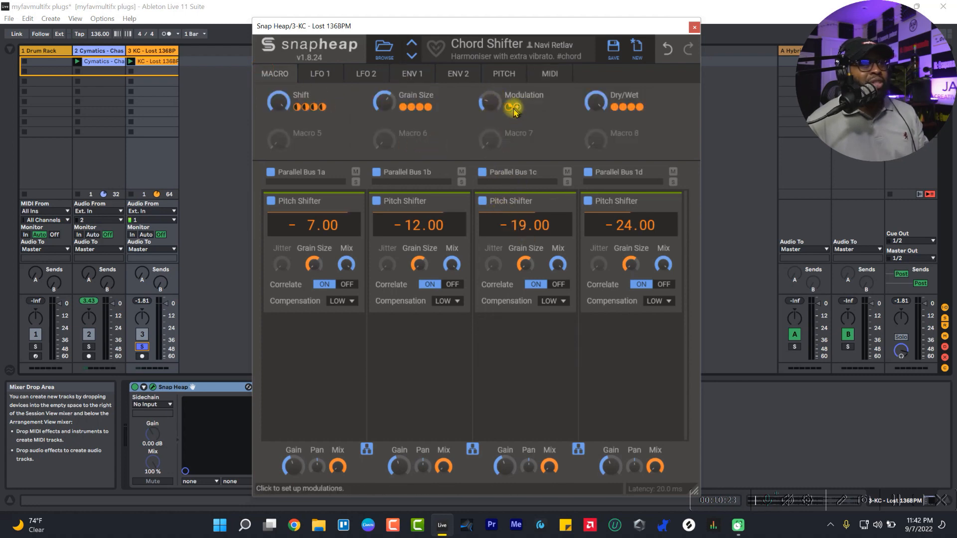
mouse_move(511, 108)
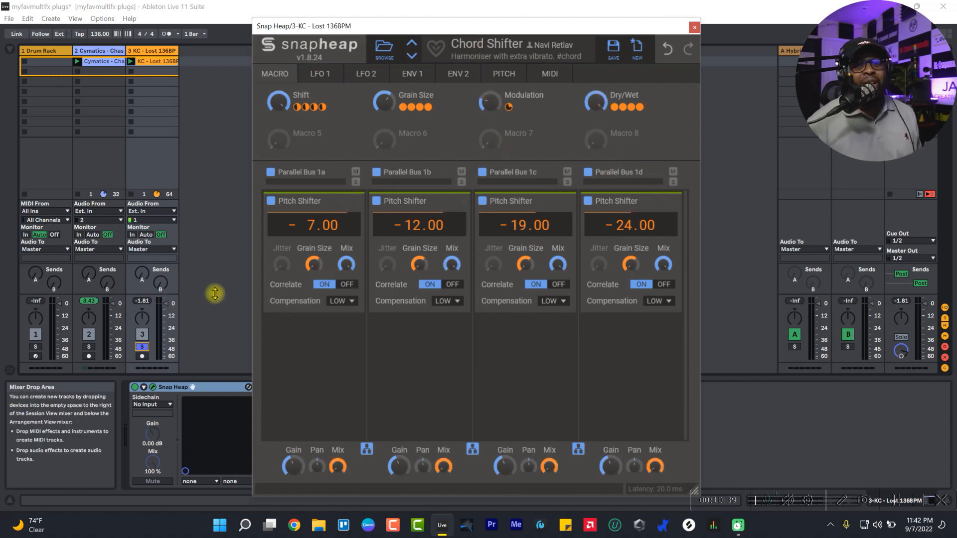
Step: With the KC - Lost track playing, lower the Dry/Wet macro to blend the Chord Shifter with the original sound
key(space)
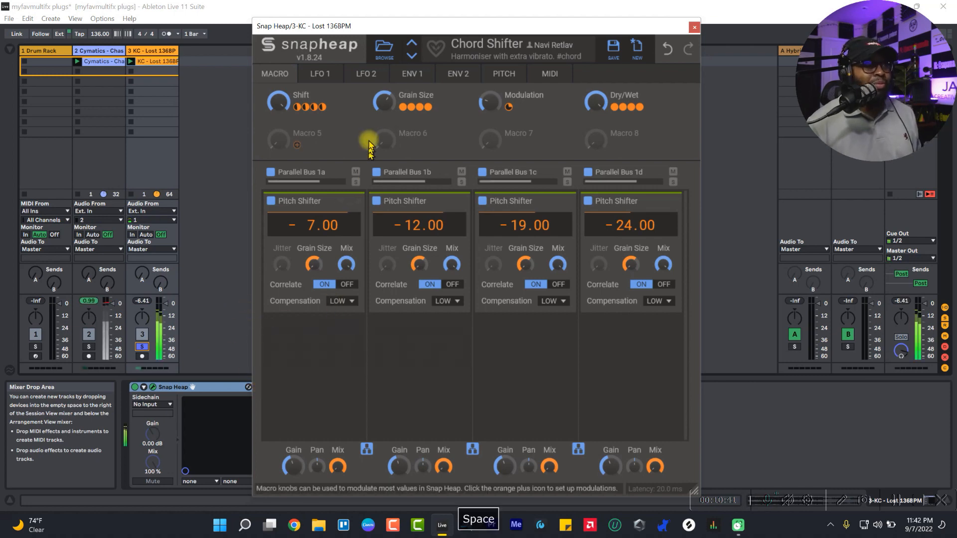
right_click(600, 103)
click(597, 105)
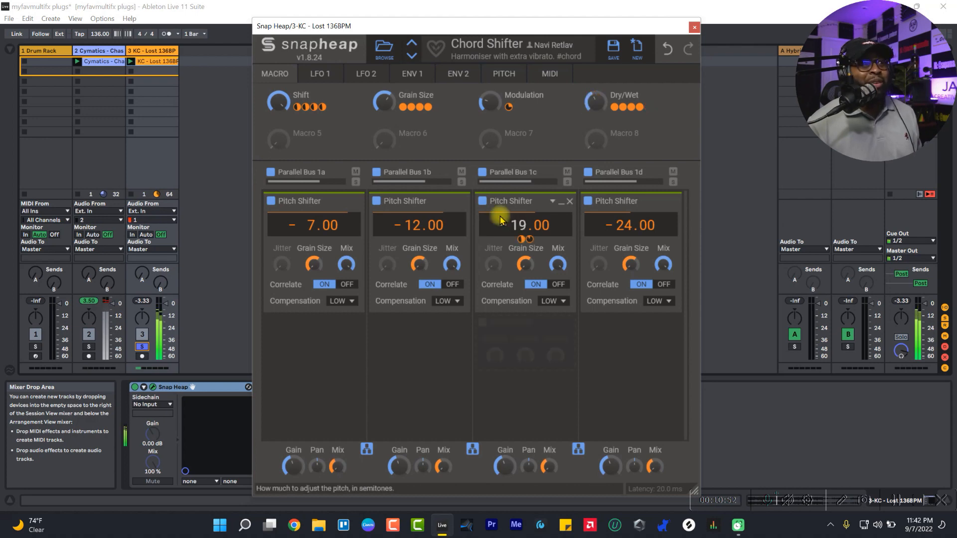
Step: Compare the playing track with Snap Heap bypassed and active, check the Dry/Wet macro, and stop playback
click(133, 392)
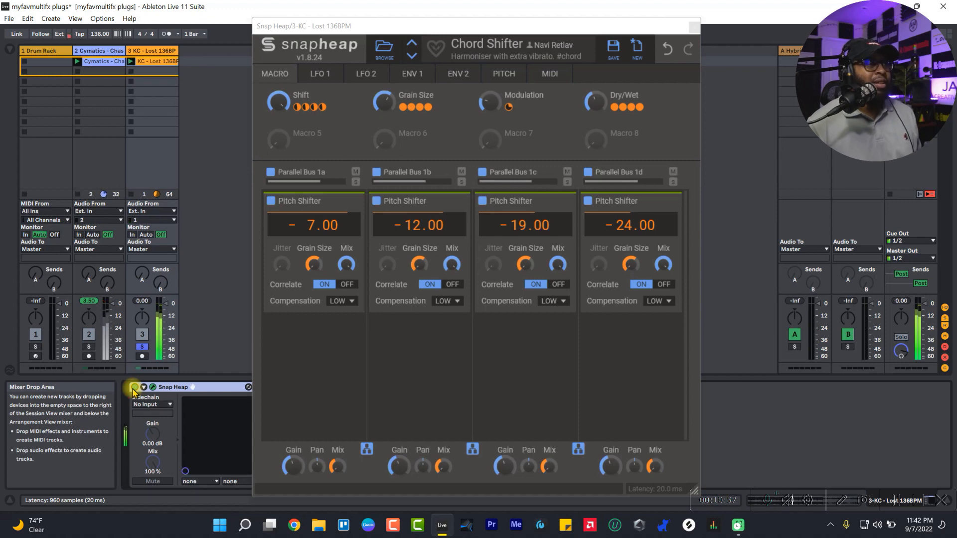
click(602, 99)
key(space)
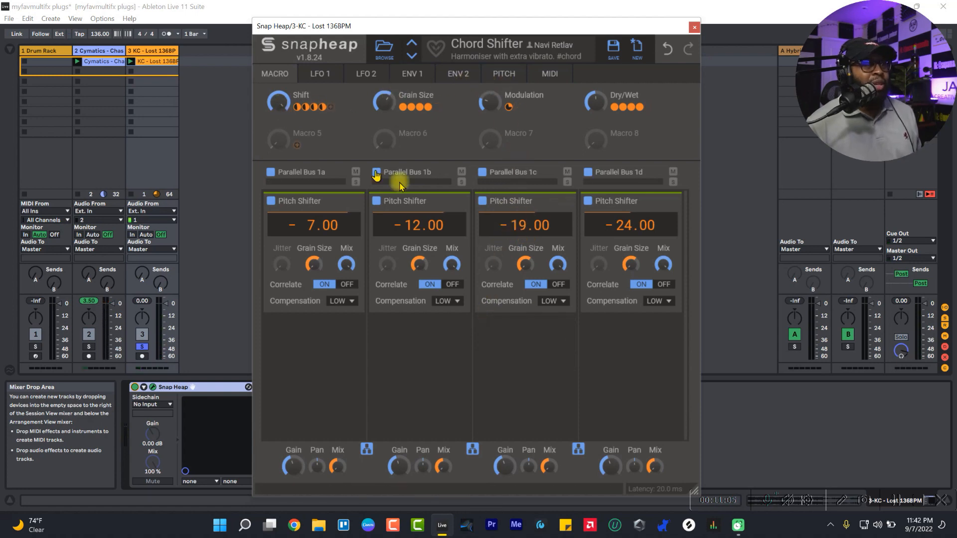
Step: Set the first Pitch Shifter to -6.00 and the third to -20.00 semitones, auditioning the track soloed and with the drum loop
scroll(523, 225, up, 1)
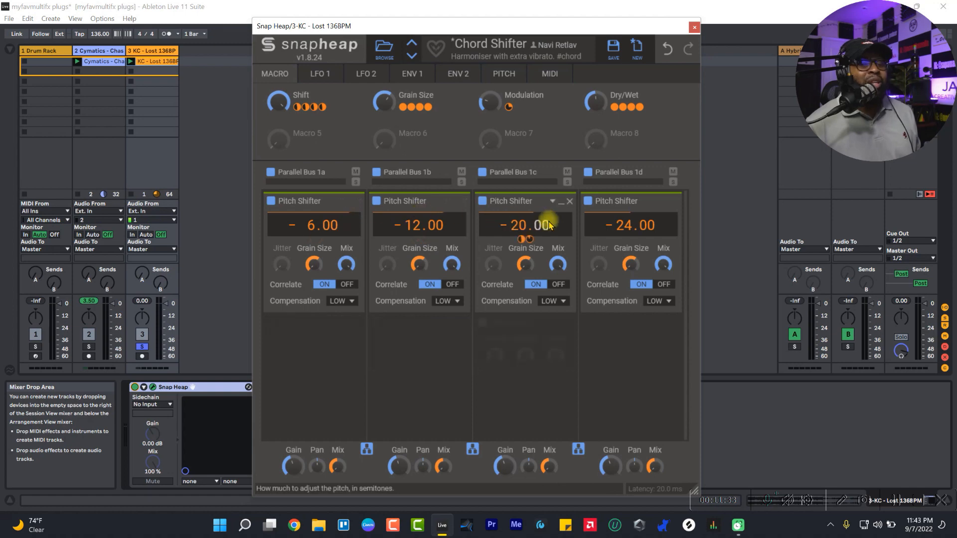
key(space)
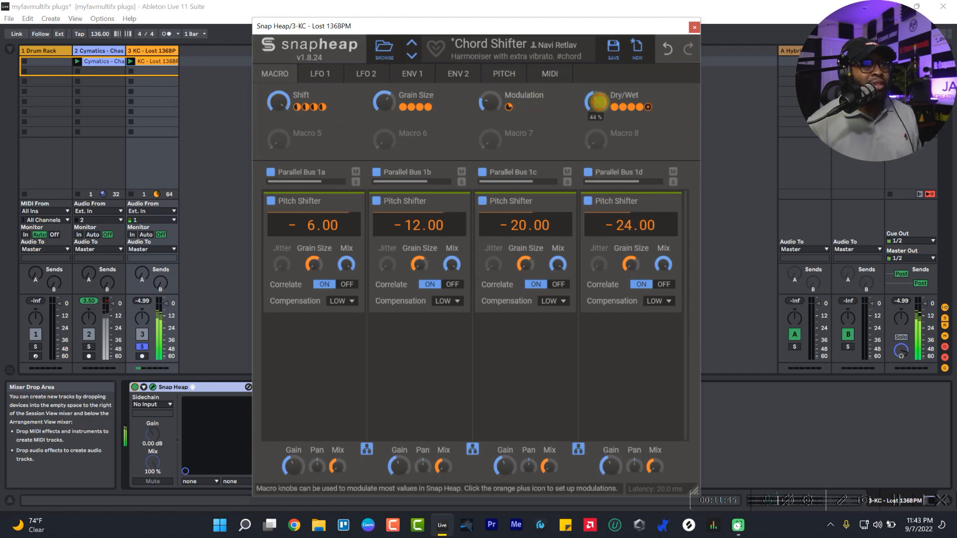
click(142, 347)
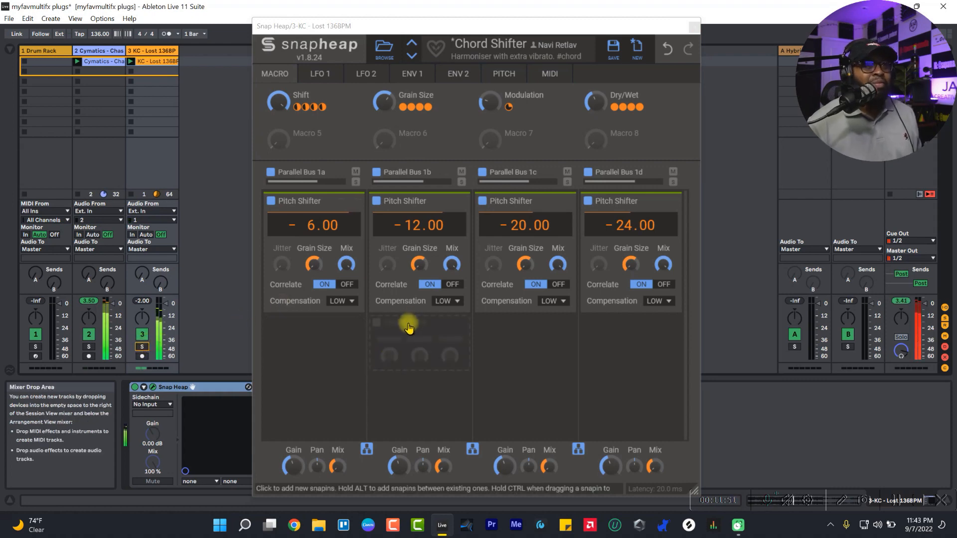
key(space)
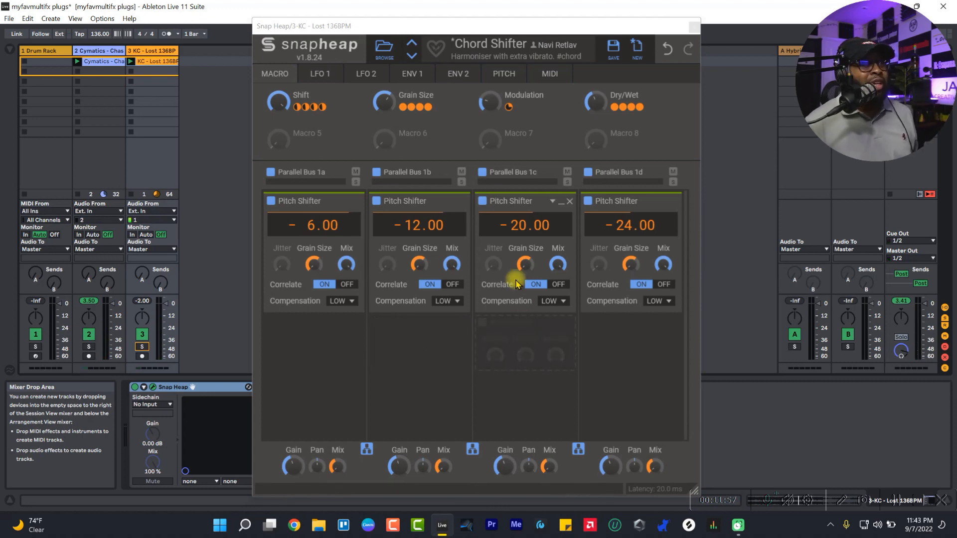
Step: Browse the factory Mixing presets, try Stereo Brickwall, and load Stereo Scaler in place of Chord Shifter
click(384, 47)
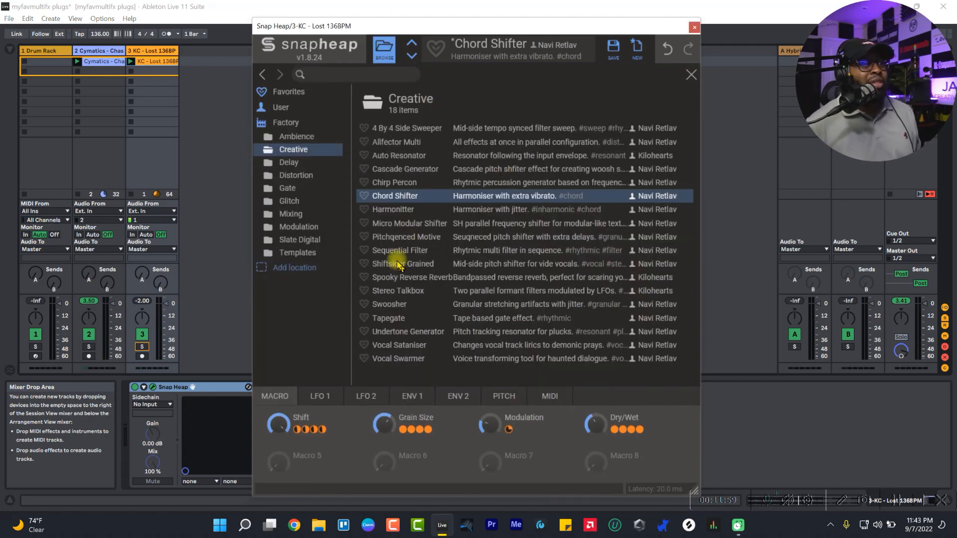
click(290, 215)
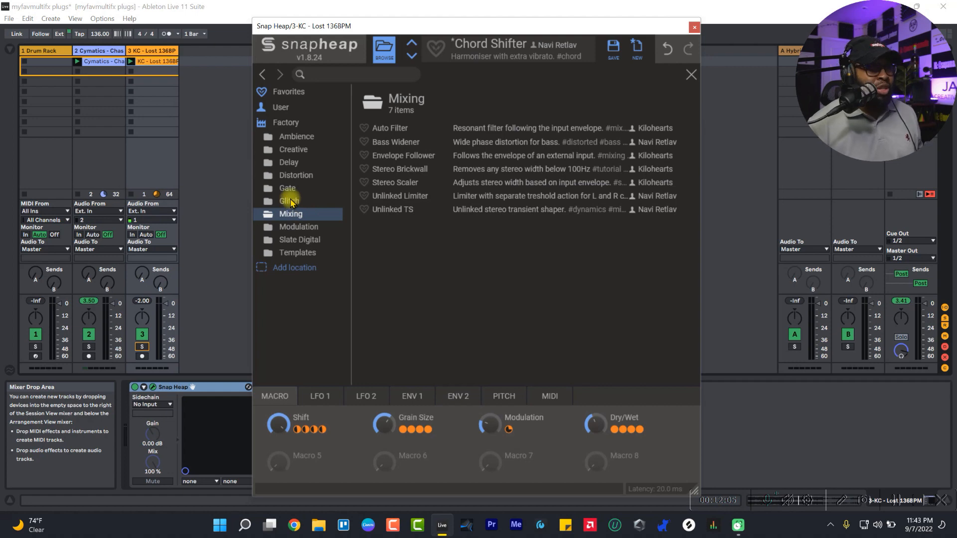
click(421, 172)
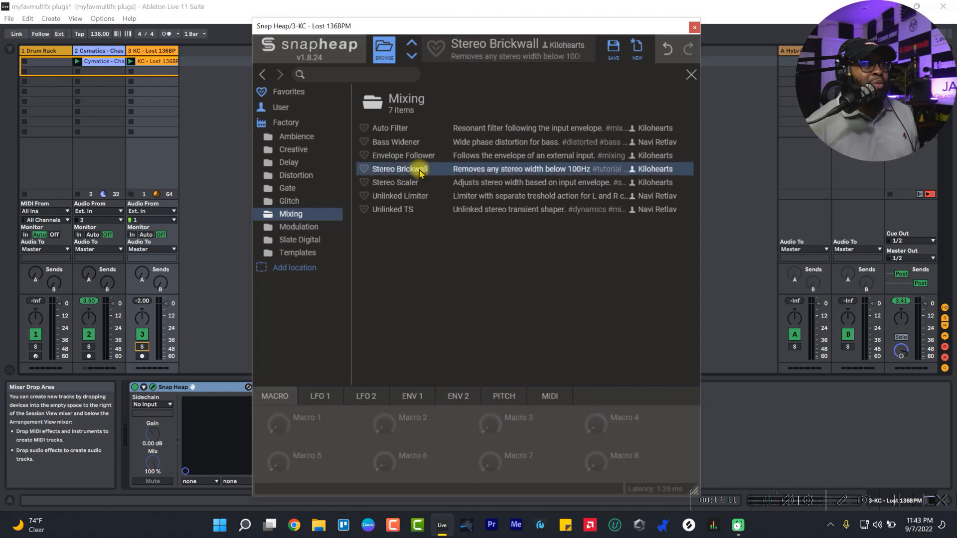
click(396, 184)
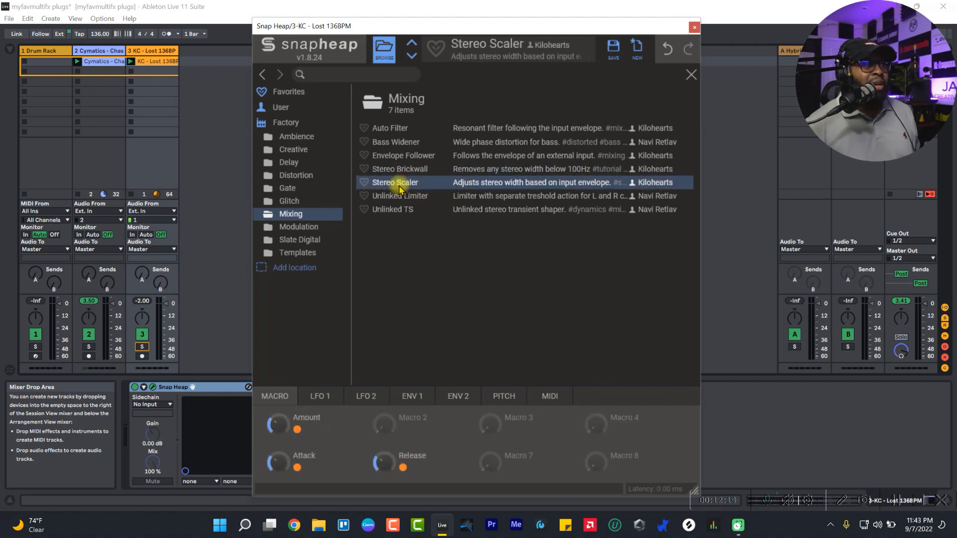
double_click(476, 184)
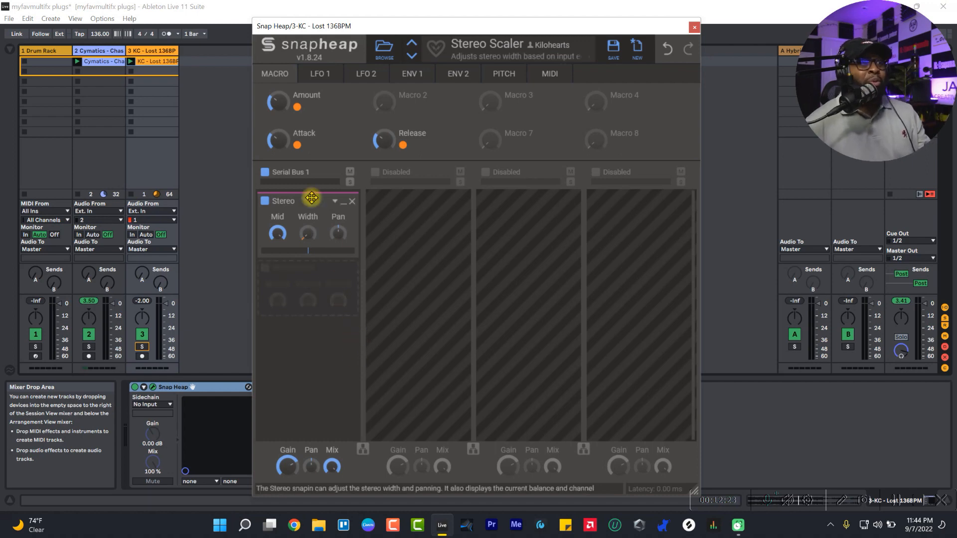
Step: Raise the Amount macro and examine how the Attack and Release macros relate to Envelope 1
drag(277, 106, 278, 104)
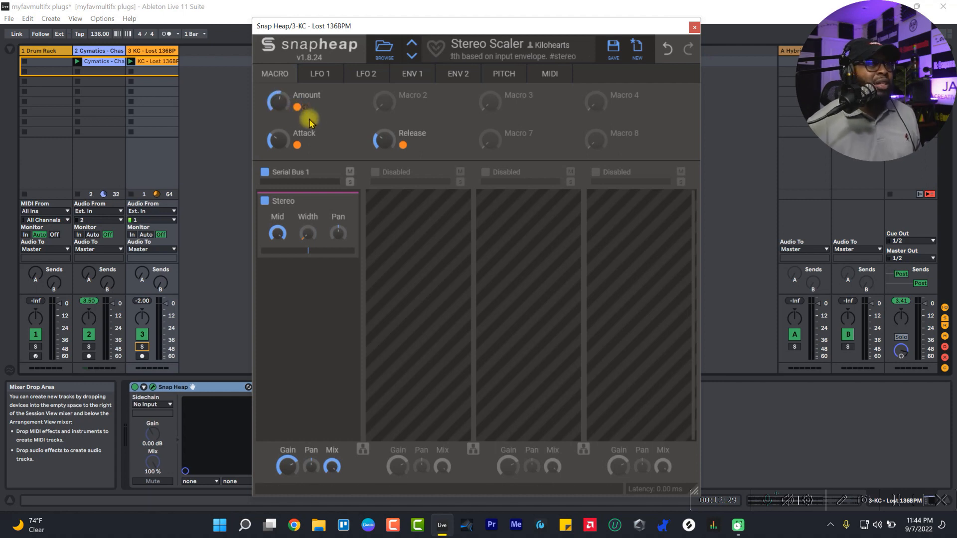
mouse_move(300, 110)
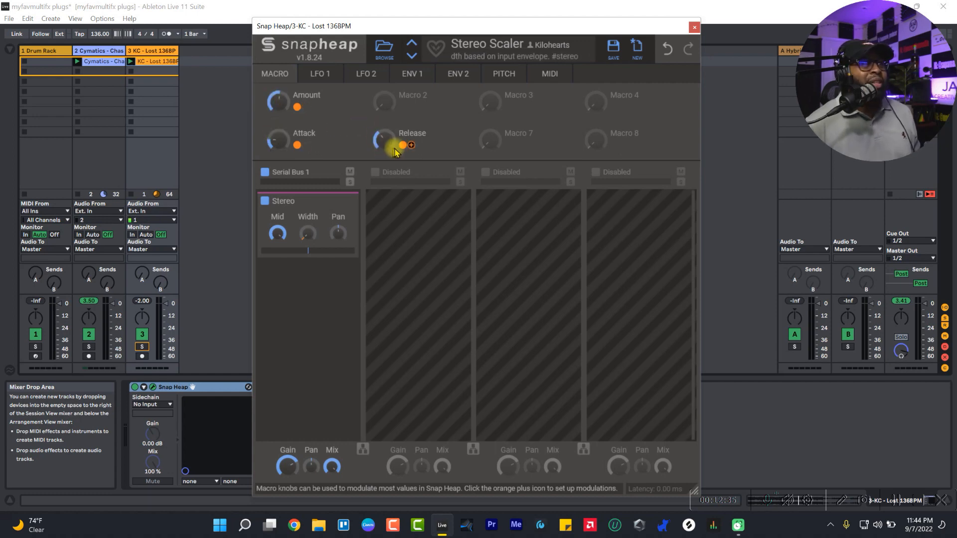
mouse_move(402, 146)
click(412, 74)
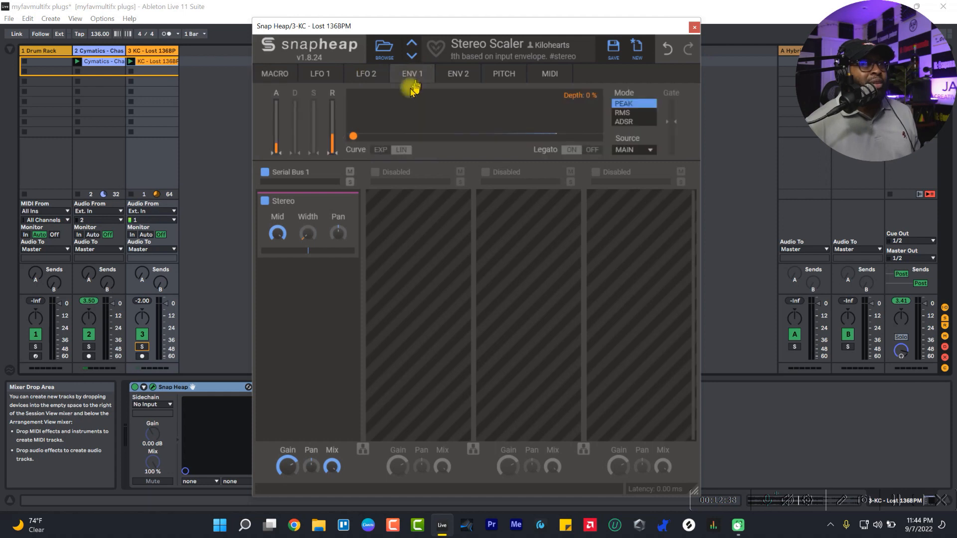
click(277, 73)
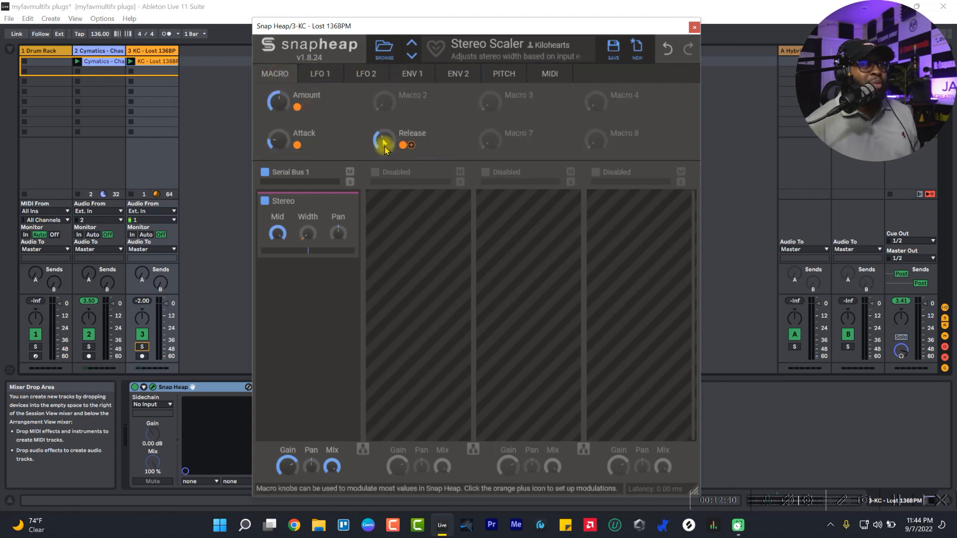
click(414, 74)
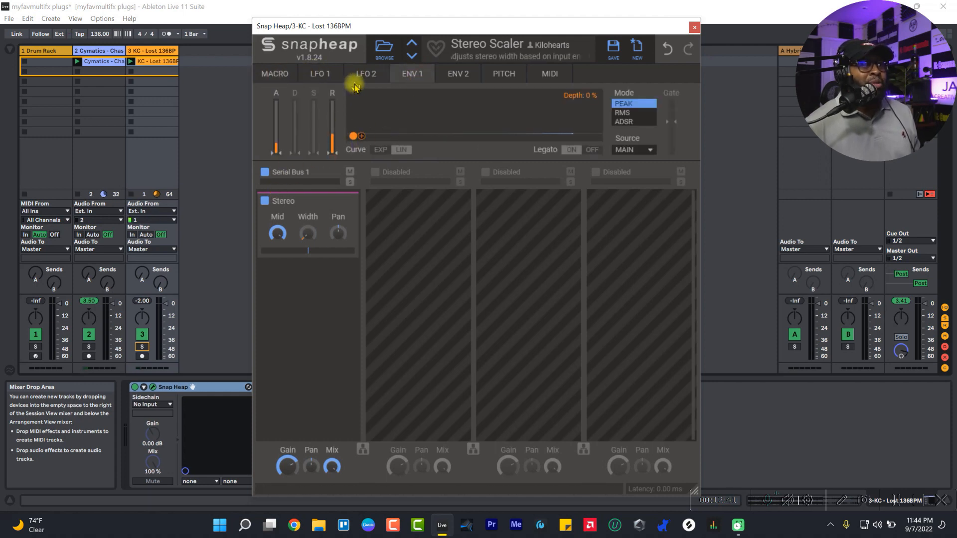
click(270, 73)
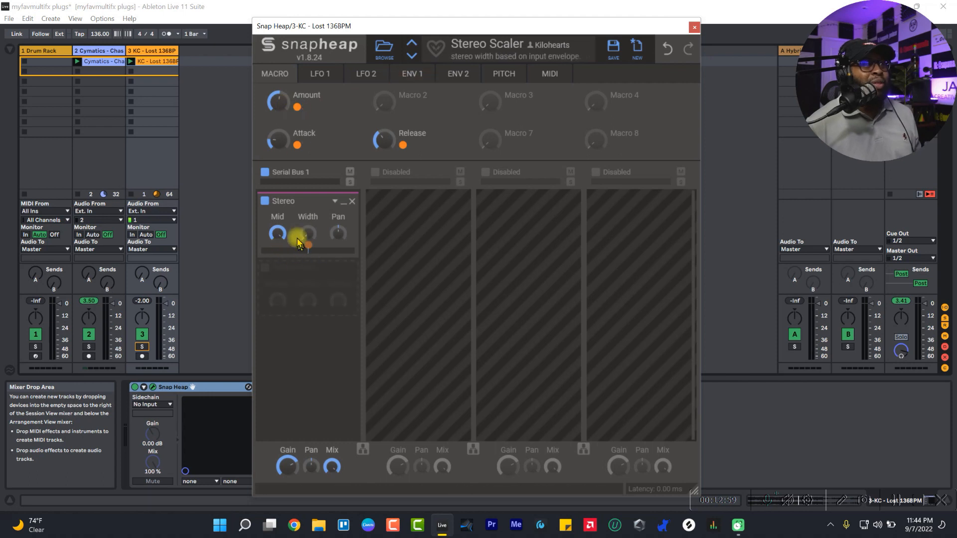
Step: With the loops playing, raise the Attack, Release and Amount macros, watch Envelope 1 respond, and stop playback
key(space)
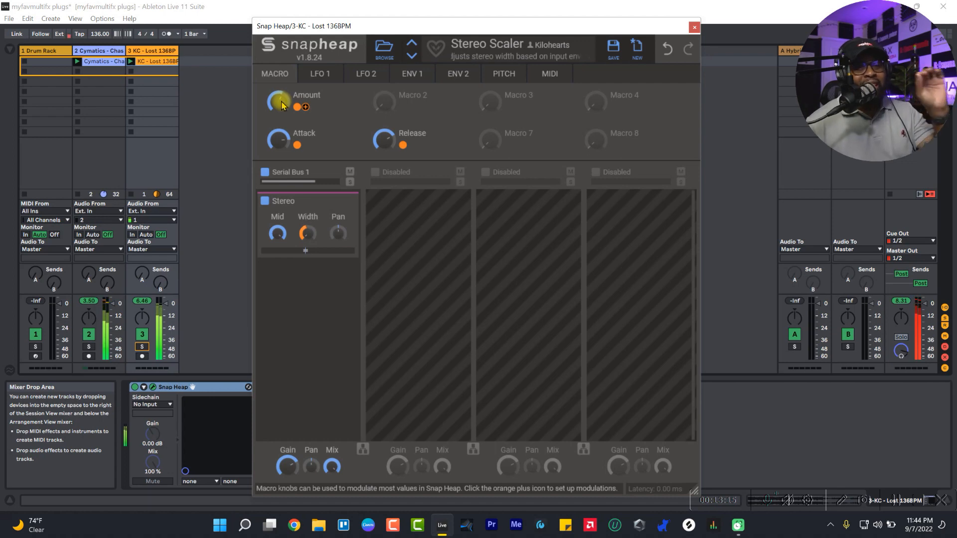
click(414, 76)
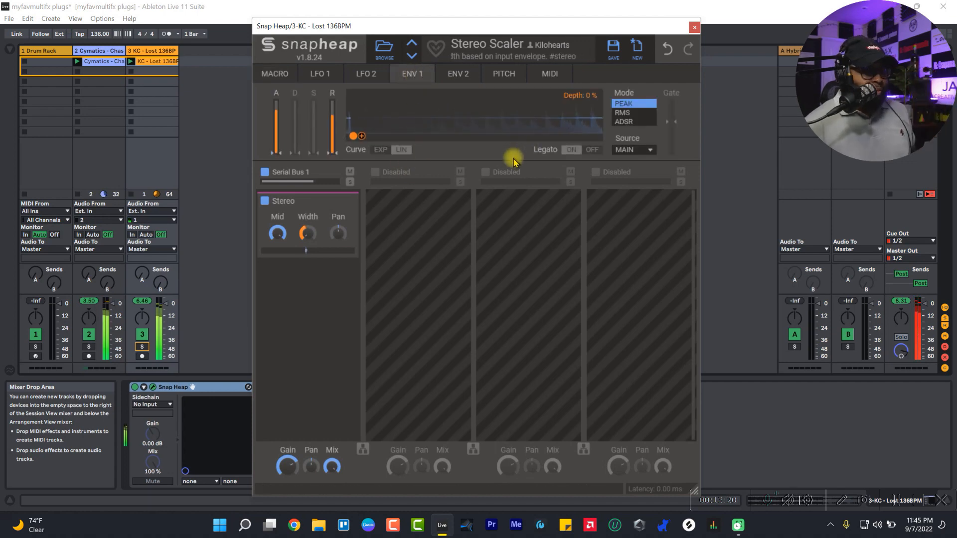
key(space)
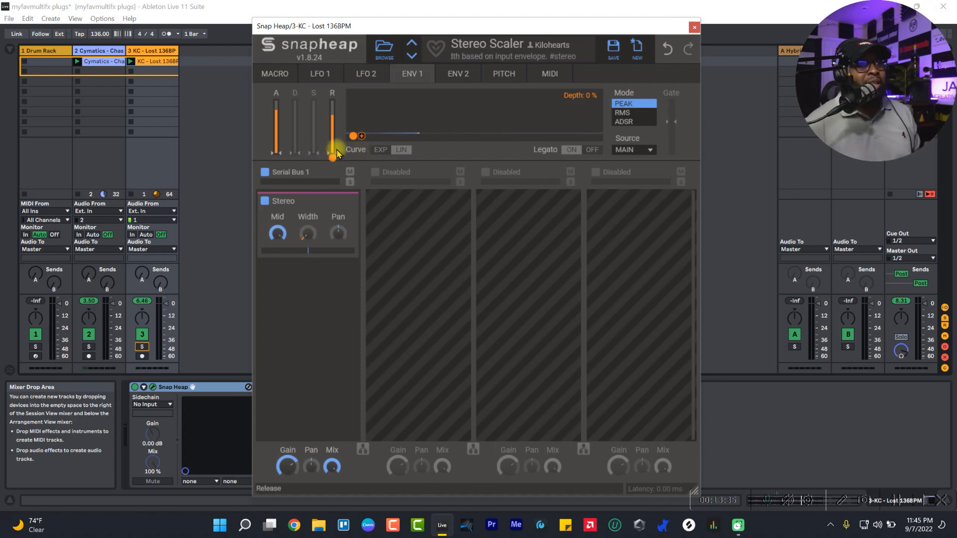
Step: Play the loops again and sweep the Amount macro down and back up to compare the stereo width, ending with playback stopped
key(space)
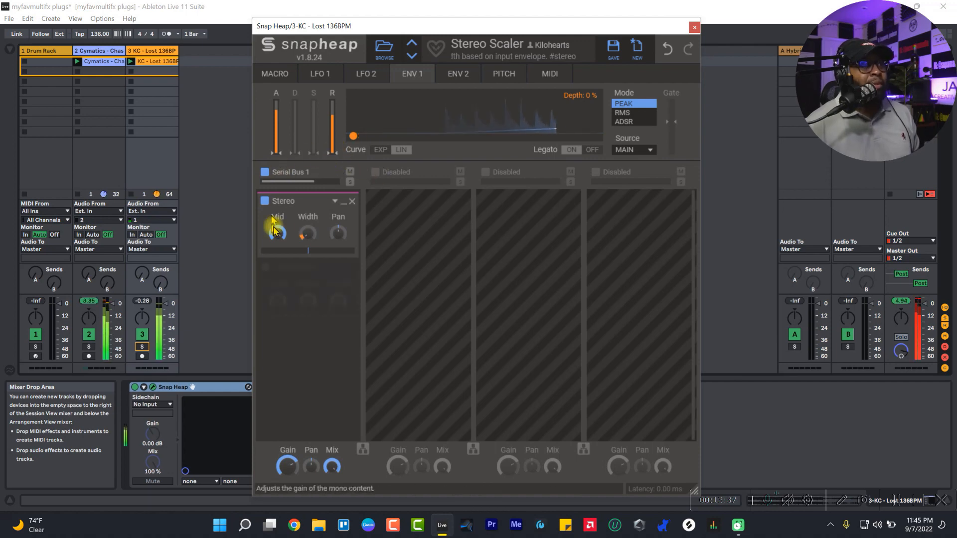
click(274, 74)
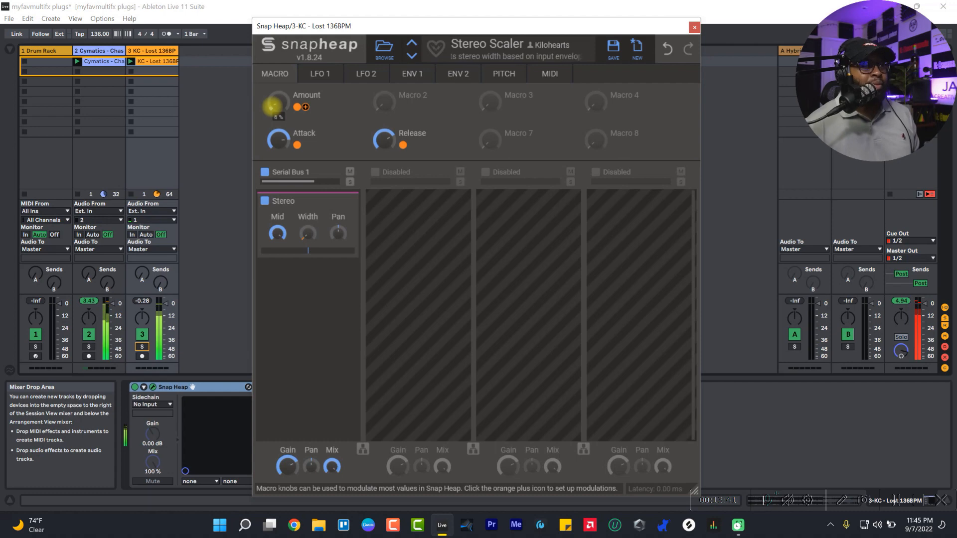
drag(273, 106, 274, 104)
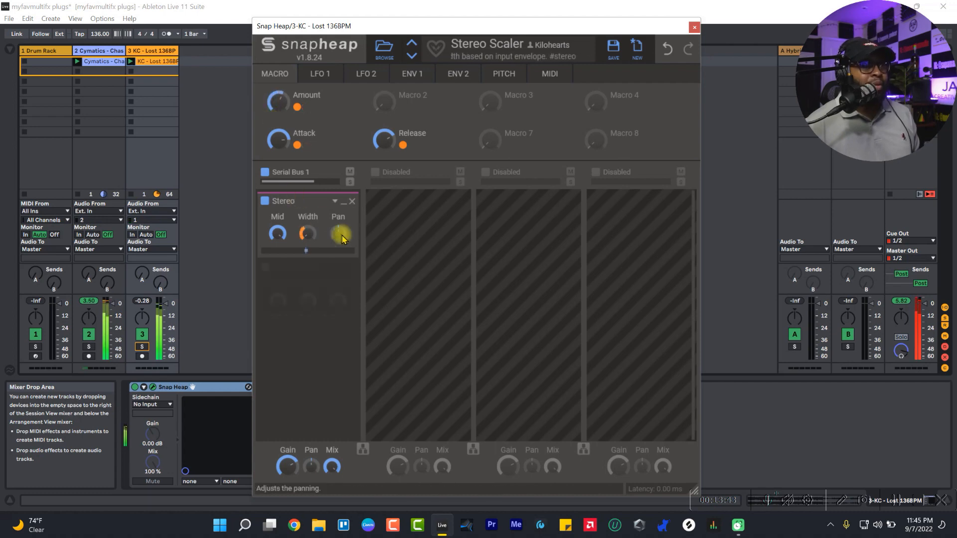
key(space)
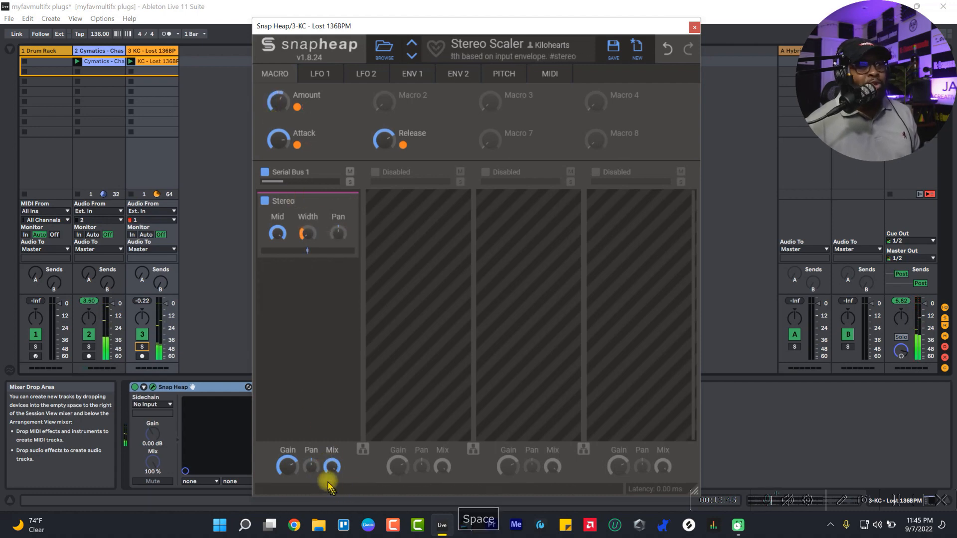
Step: Compare the playing track with Serial Bus 1's Mix at 0% and 100%, leaving it at 100% with playback stopped
drag(331, 468, 331, 467)
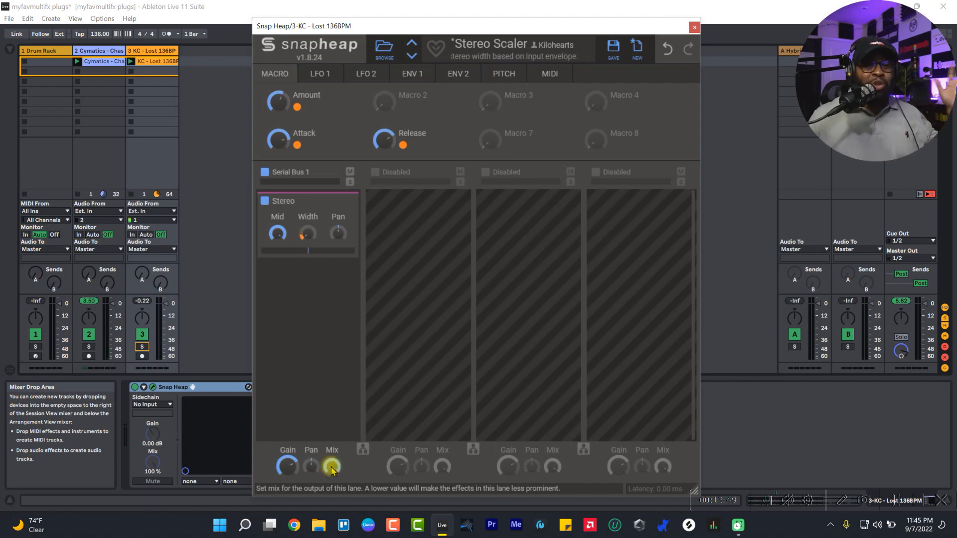
key(space)
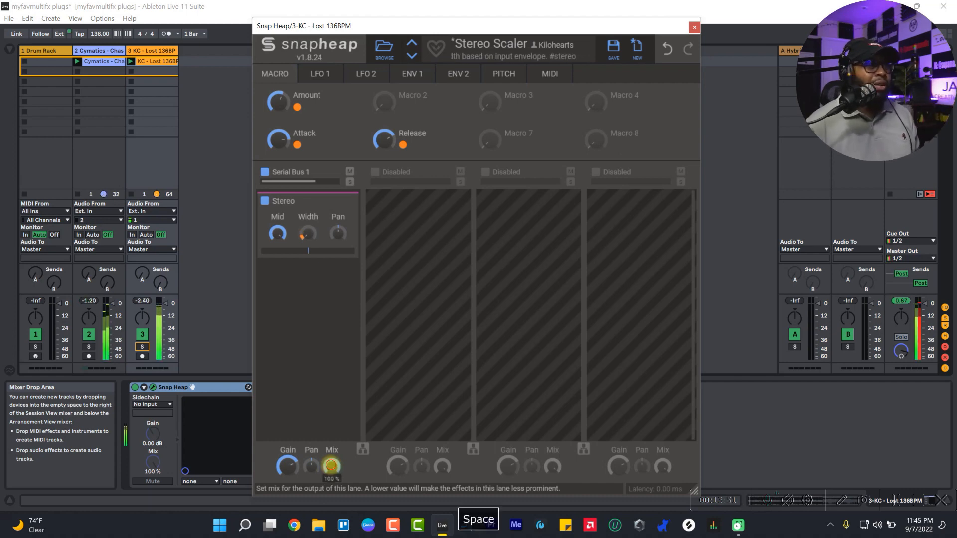
drag(331, 469, 332, 466)
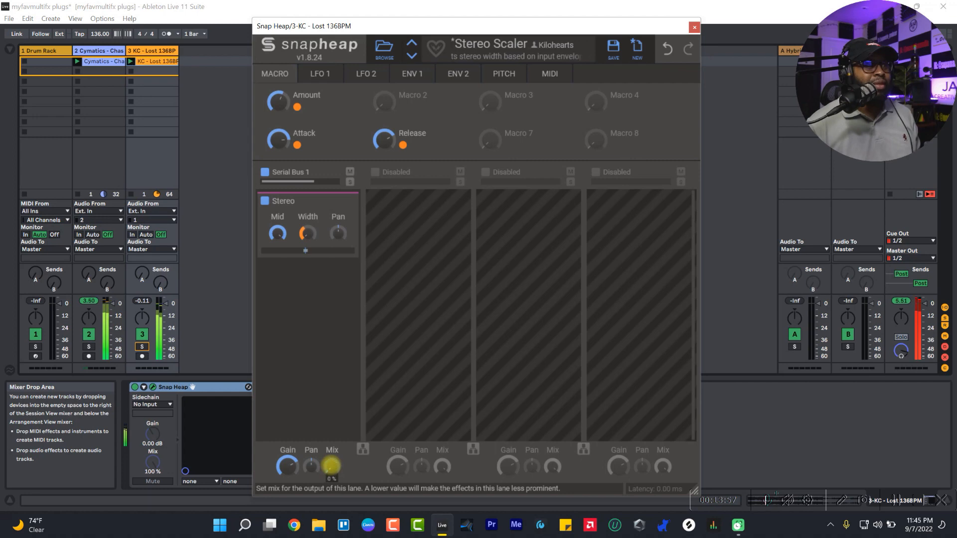
key(space)
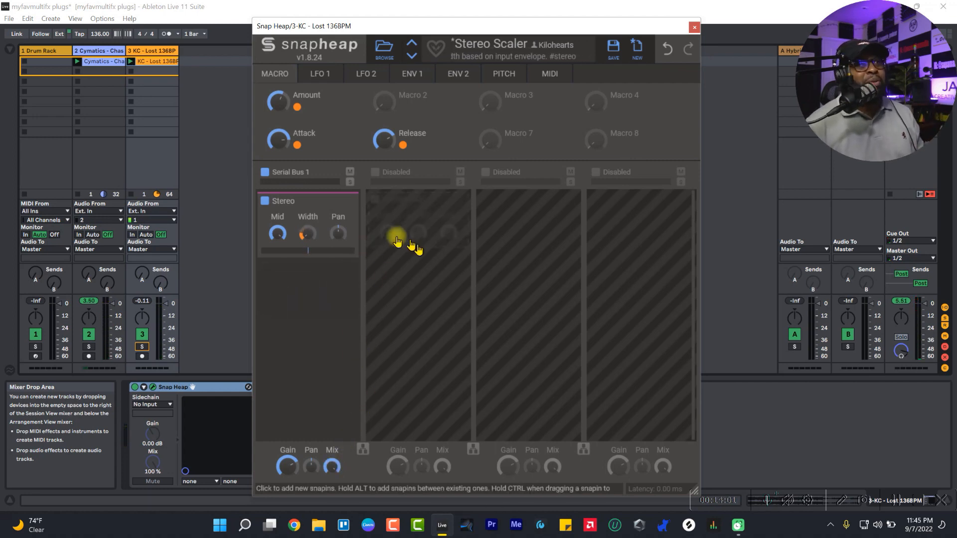
Step: Review the Mixing preset list and the options for saving a user preset, leaving without saving
click(384, 49)
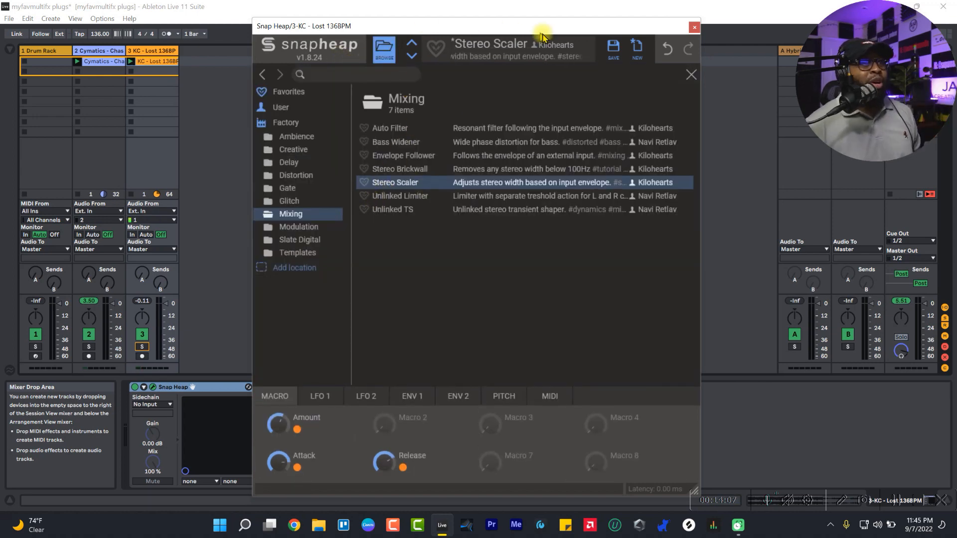
click(691, 74)
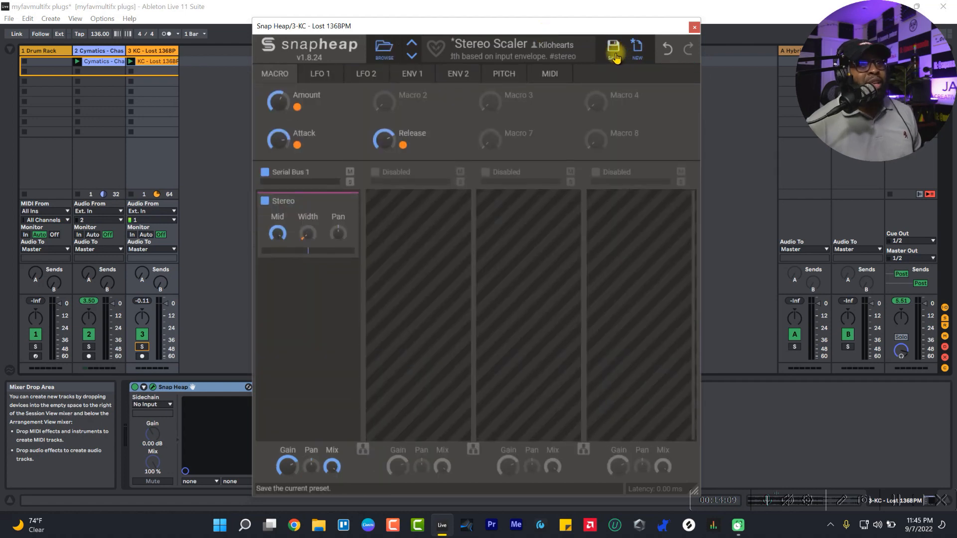
click(614, 50)
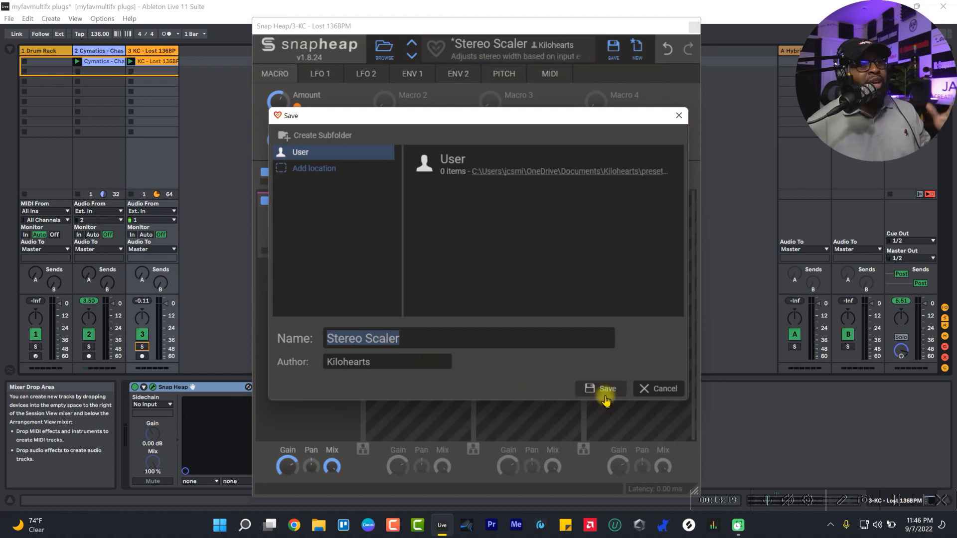
click(656, 390)
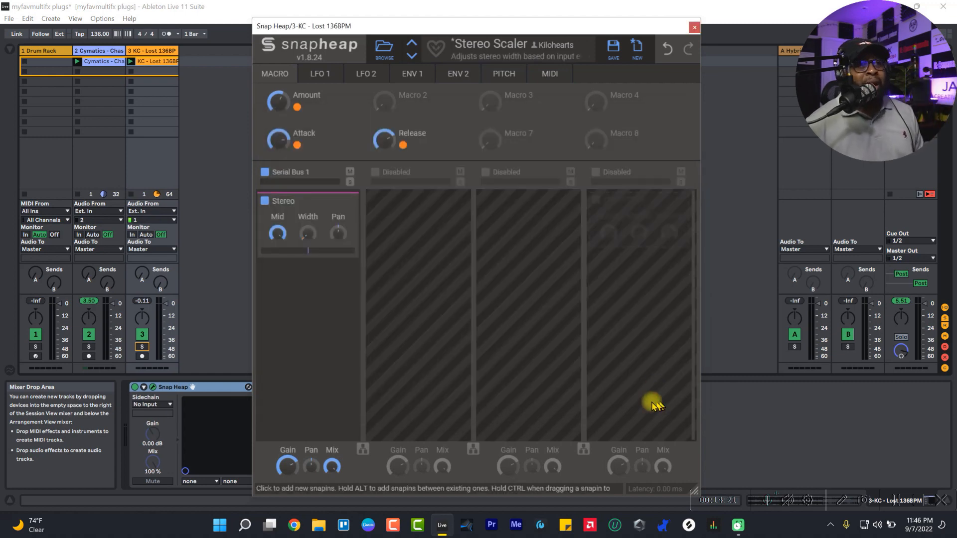